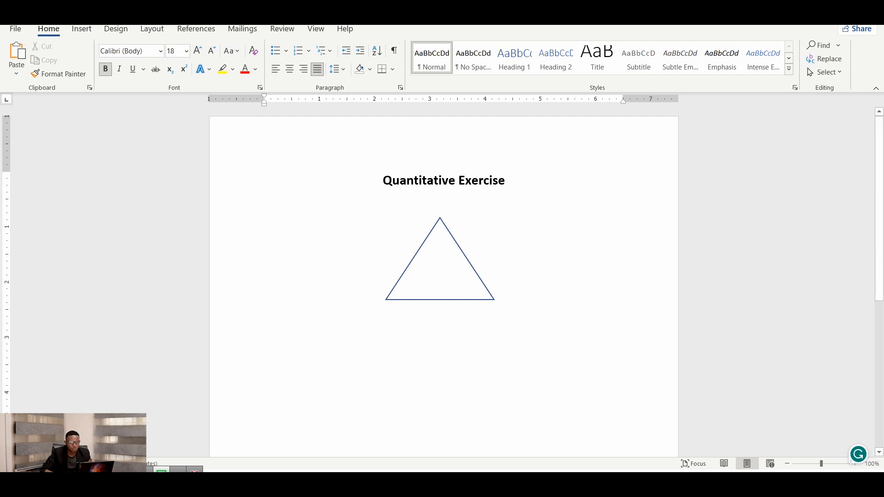
Change the triangle's outline colour to Black, Text 1.
click(440, 300)
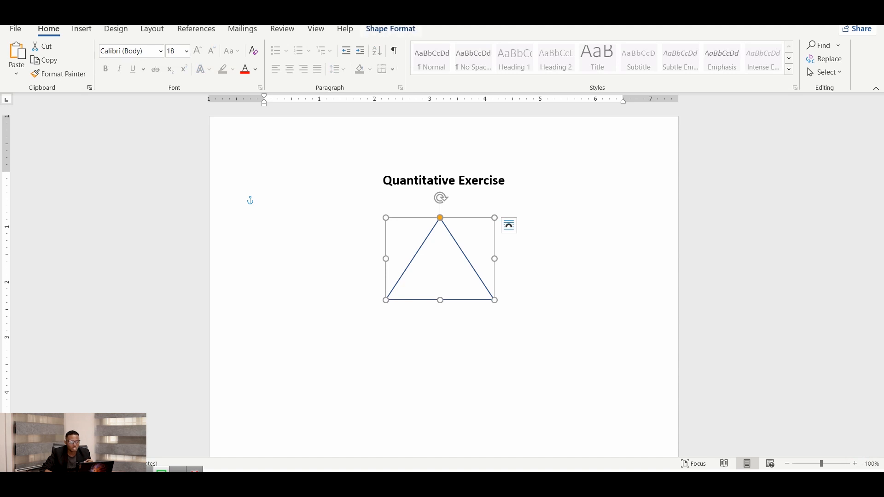
click(391, 29)
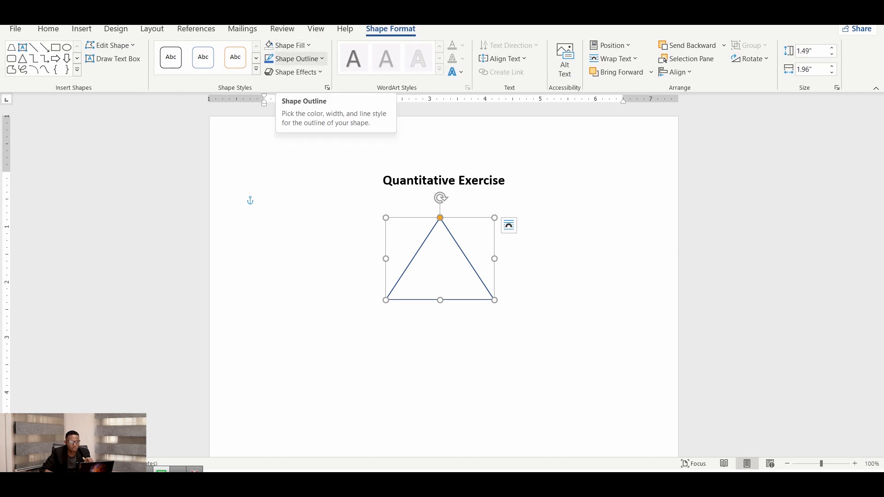
click(295, 59)
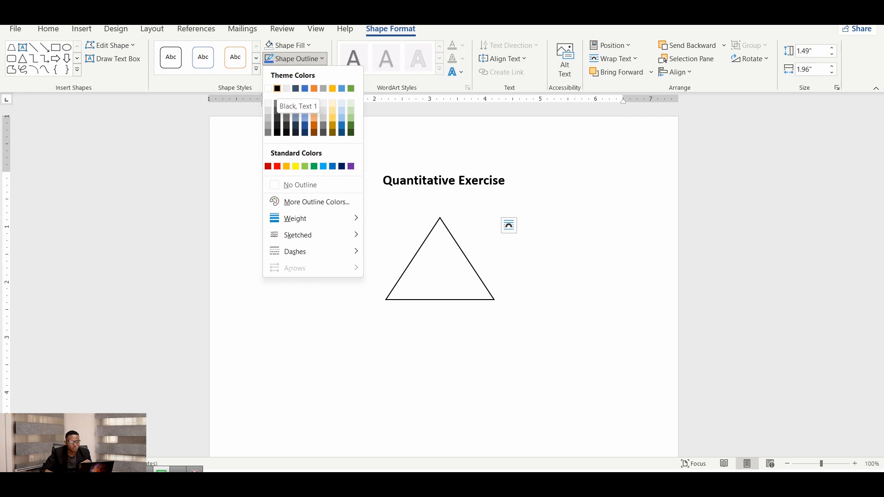
click(277, 88)
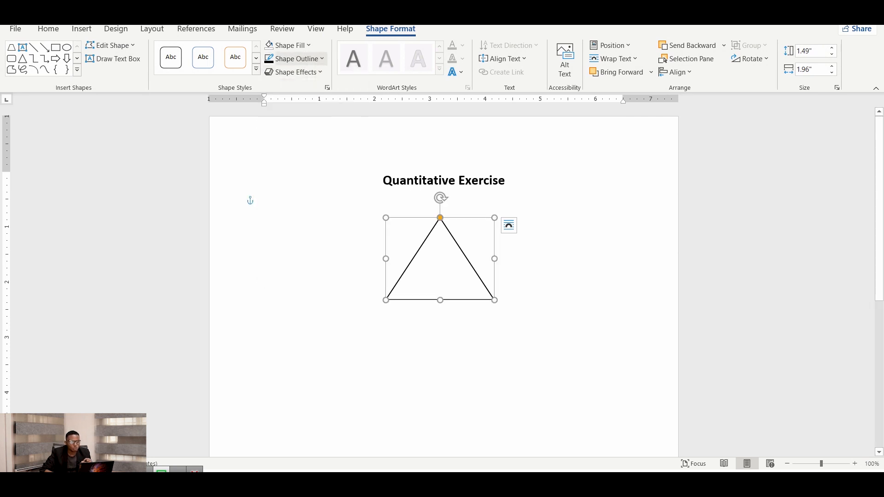
Try a 6 pt outline weight on the triangle and return it to 1 pt.
click(294, 58)
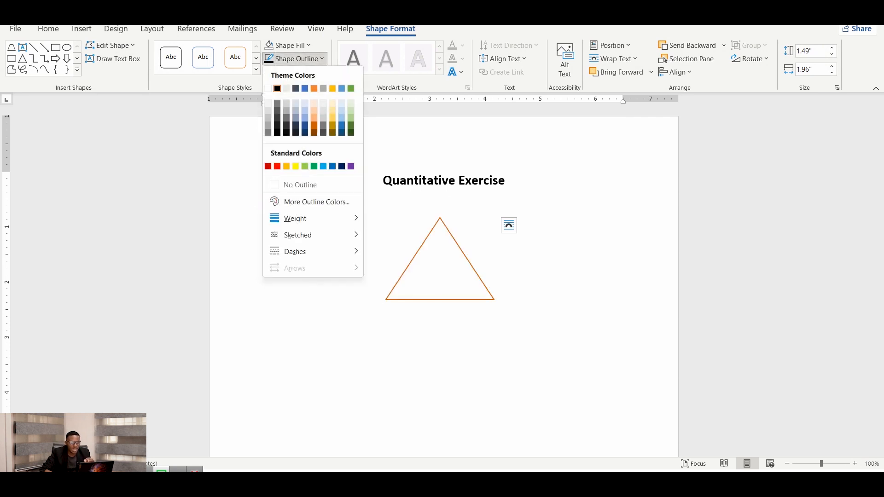
mouse_move(304, 218)
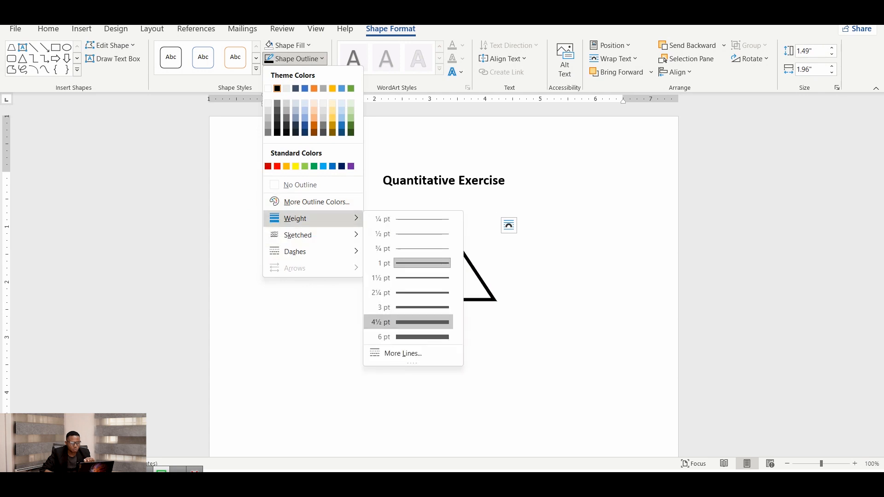
click(422, 337)
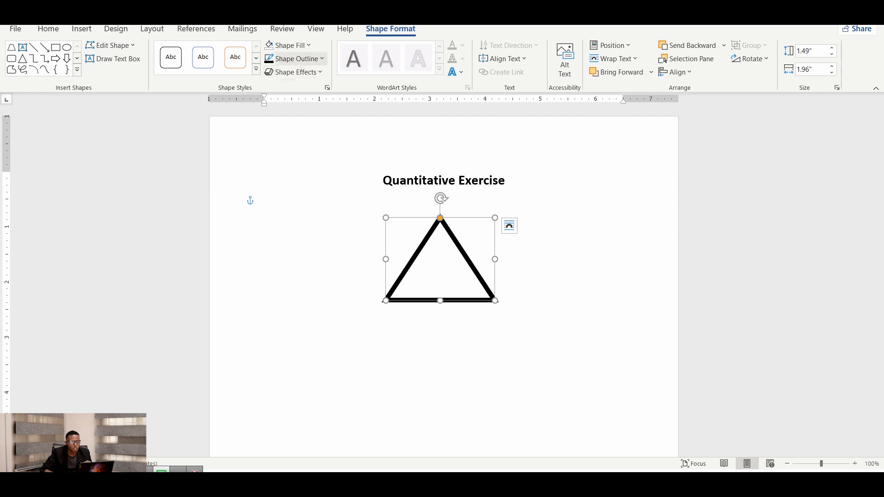
click(294, 58)
mouse_move(322, 218)
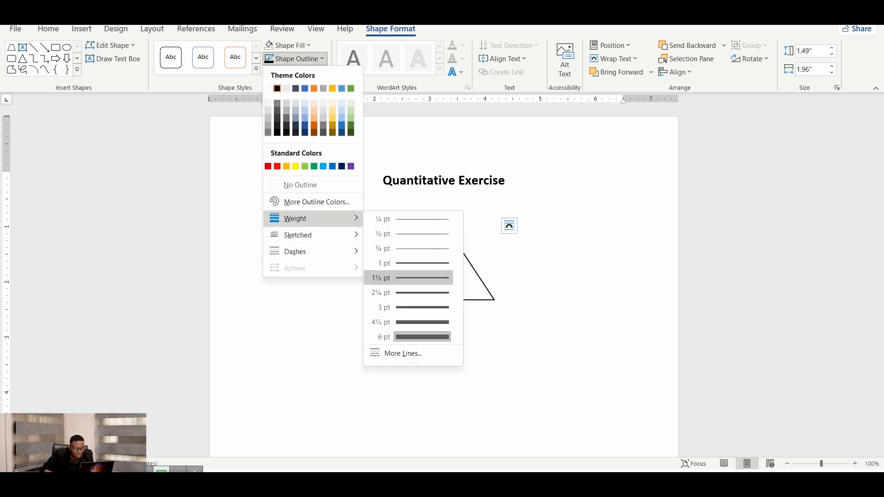
click(417, 263)
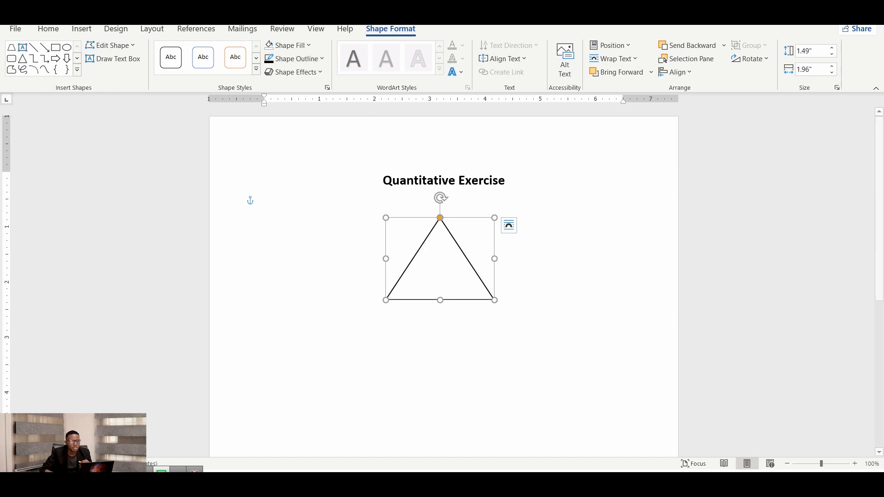
Try a parallel 3-D rotation effect on the triangle and remove it with No Presets.
click(294, 72)
mouse_move(313, 259)
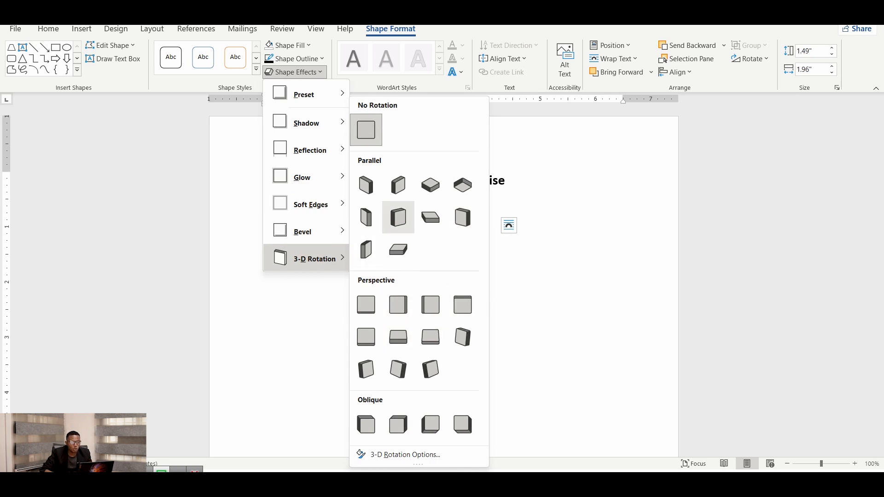
click(462, 217)
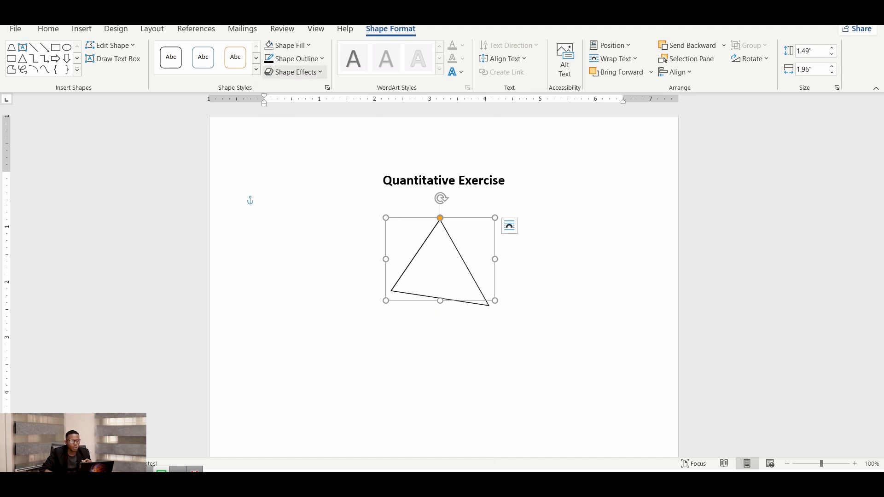
click(294, 72)
mouse_move(305, 95)
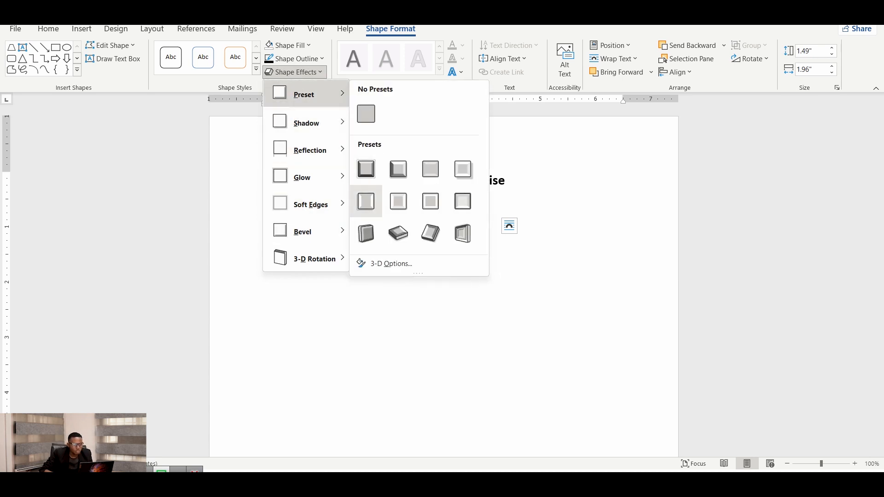
click(366, 114)
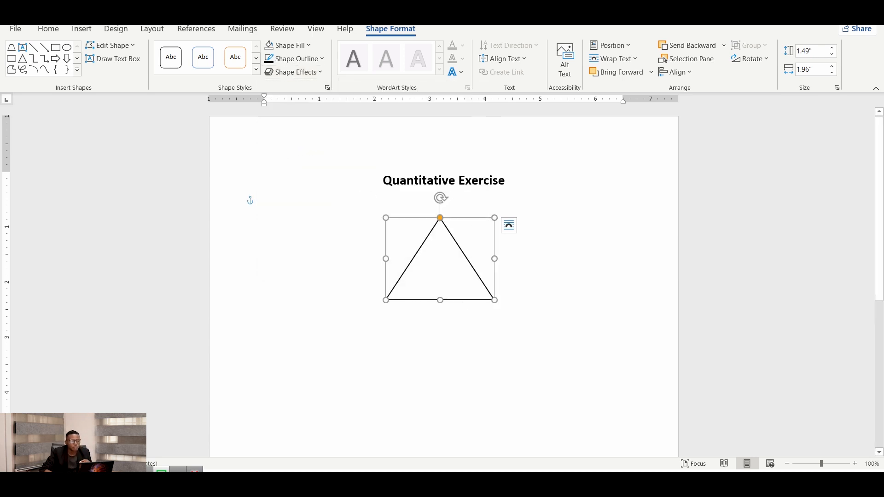
click(264, 229)
click(440, 260)
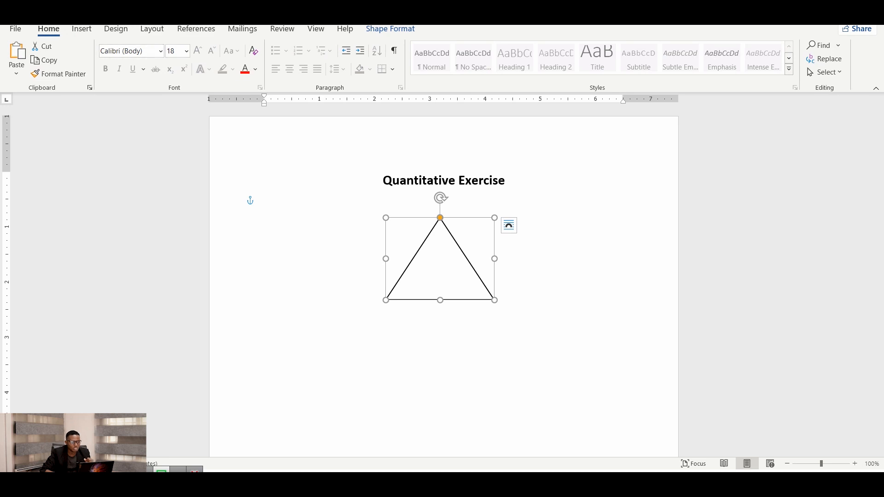
Draw an oval about 0.98" high and 1.03" wide and place it against the triangle's lower-left corner.
click(82, 29)
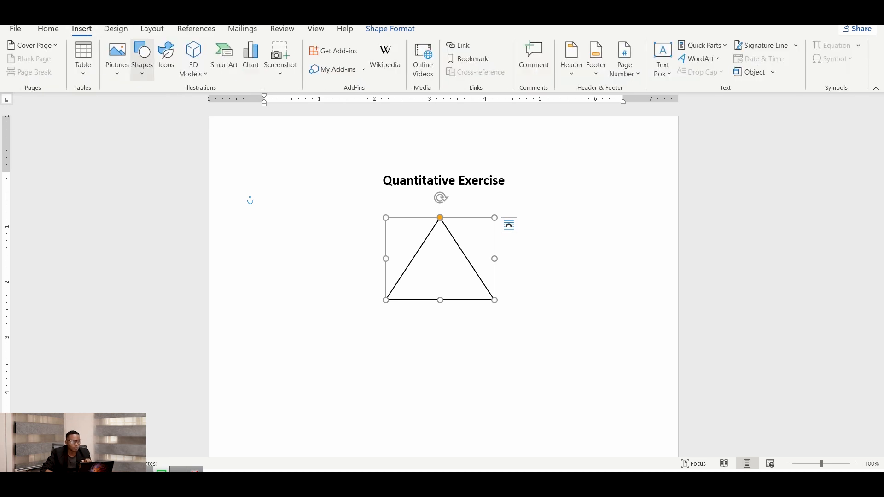
click(142, 58)
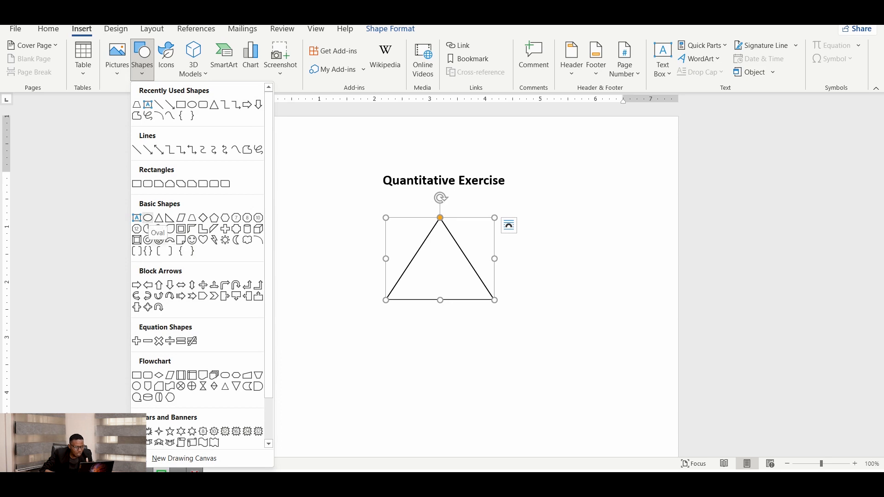
click(147, 218)
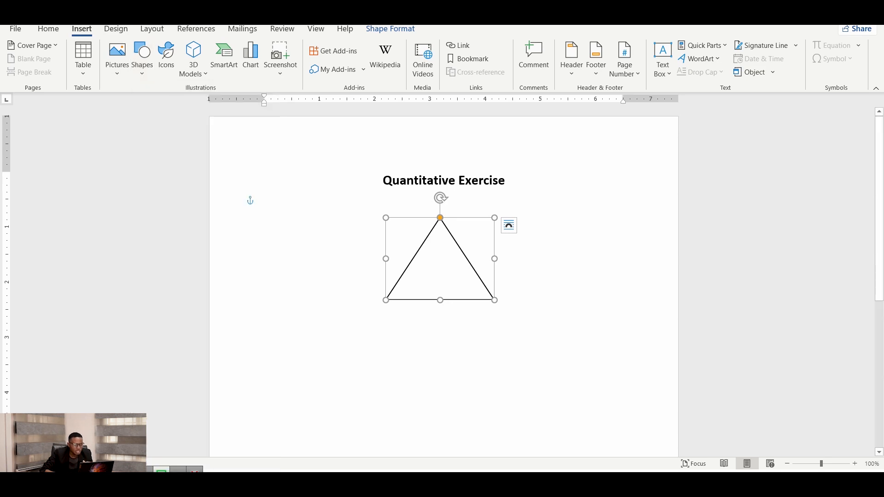
drag(326, 287, 384, 341)
drag(355, 314, 360, 299)
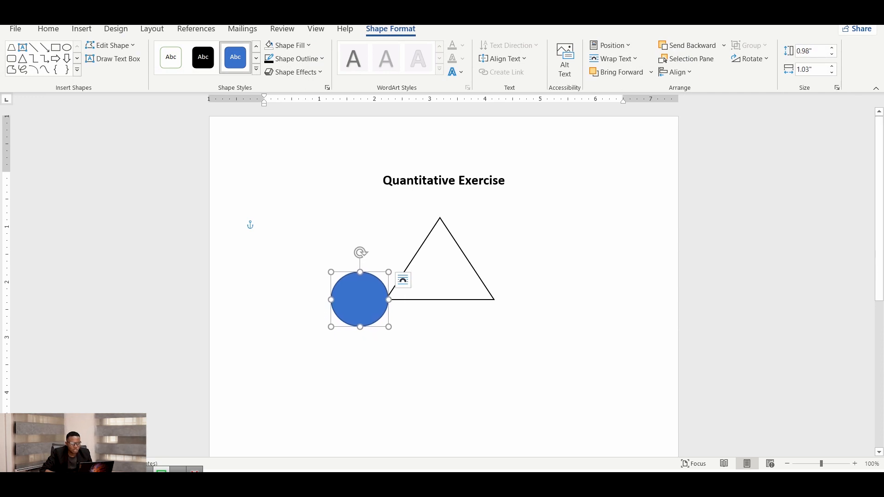
Shrink the blue circle to about 0.84" high and 0.88" wide, keeping it against the triangle's lower-left corner.
click(264, 229)
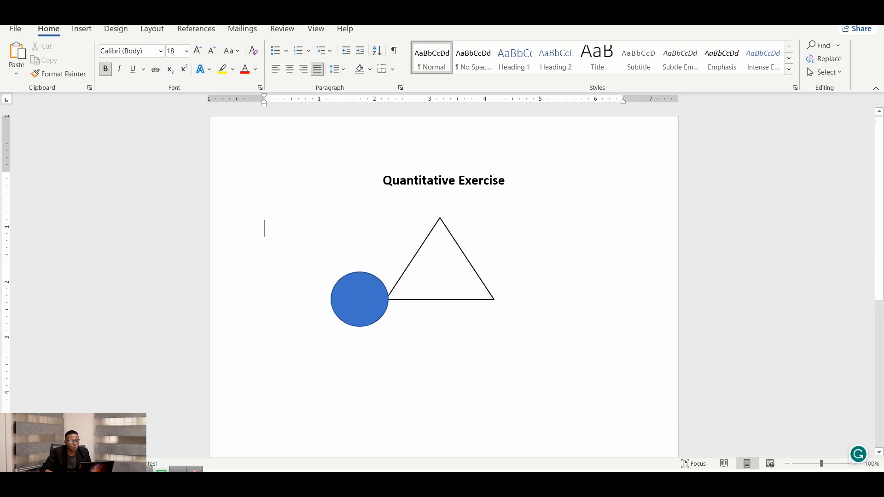
click(359, 299)
drag(331, 272, 362, 299)
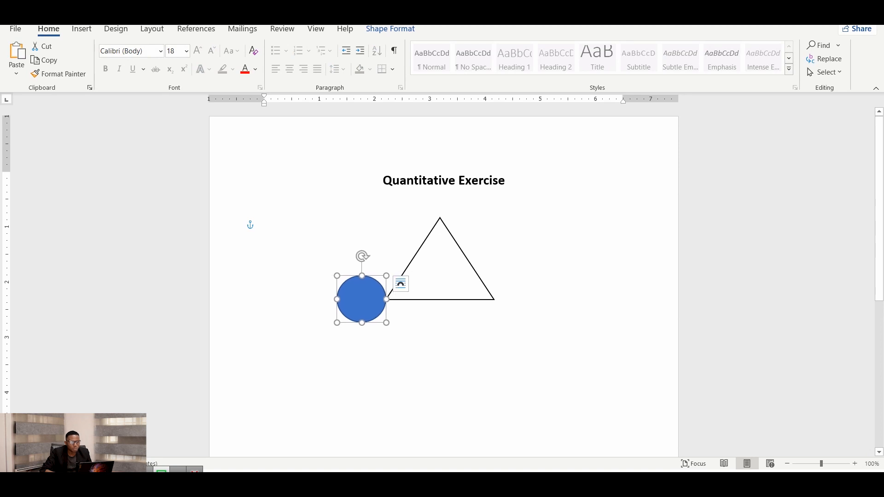
Remove the circle's fill by setting it to No Fill.
click(390, 29)
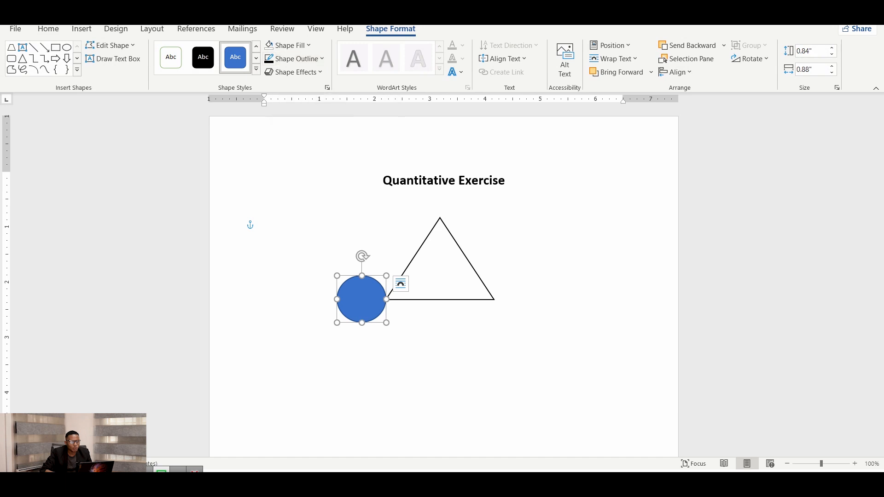
click(288, 46)
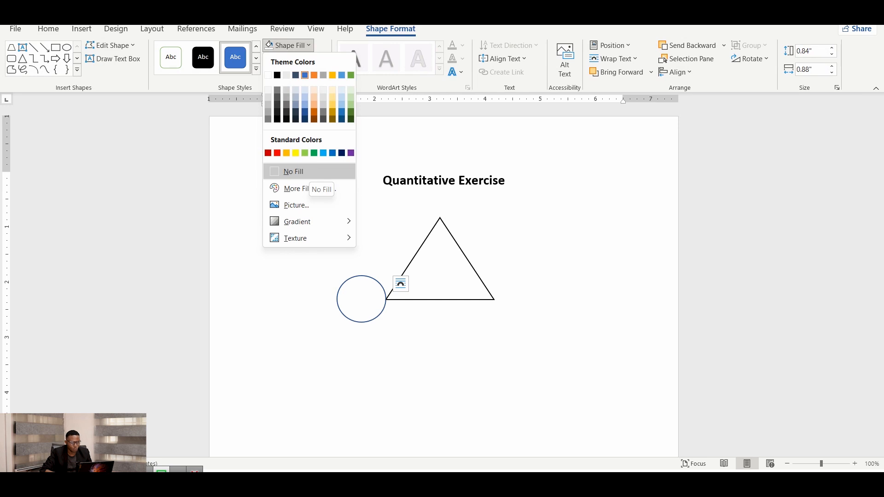
click(302, 174)
click(248, 223)
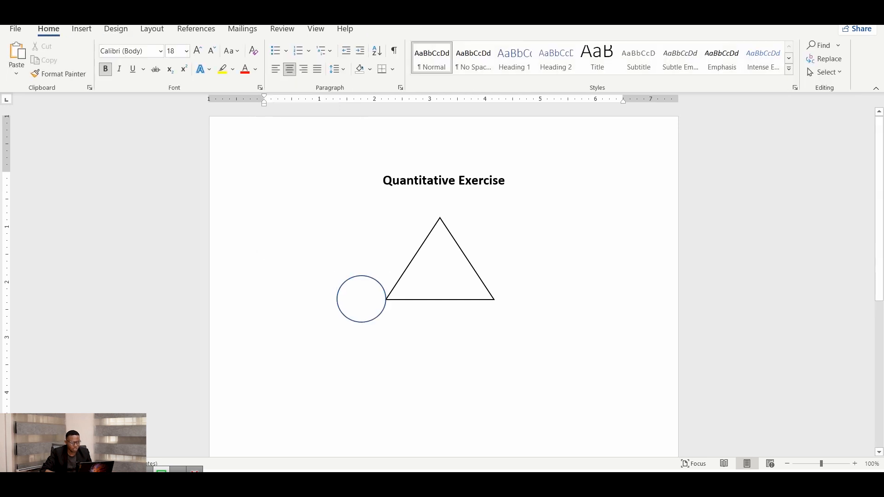
click(264, 228)
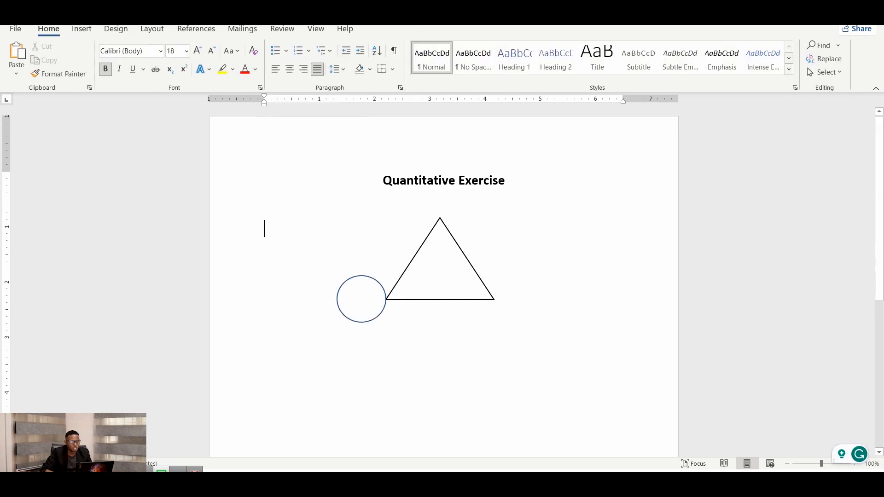
Change the circle's outline colour to Black, Text 1.
click(352, 278)
click(391, 28)
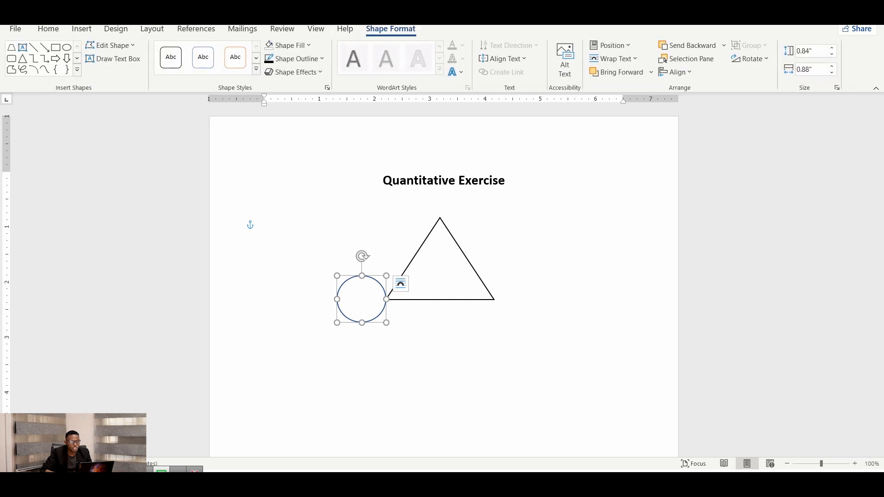
click(299, 59)
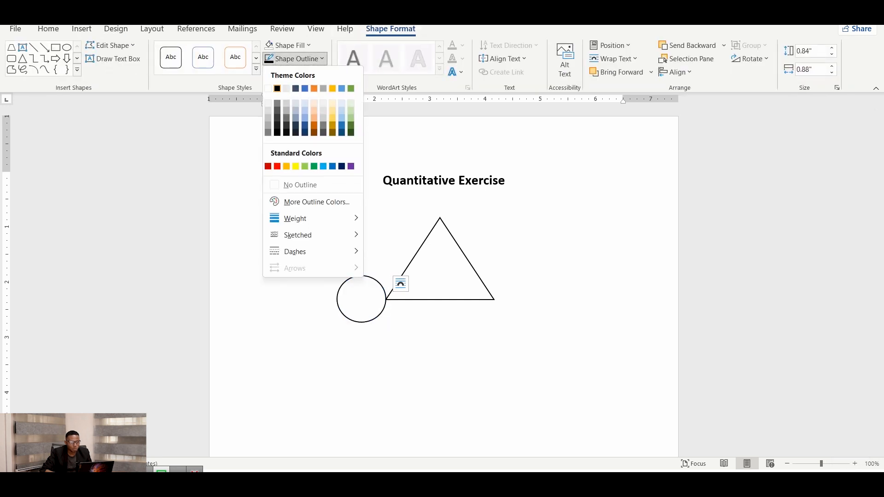
click(278, 88)
click(249, 223)
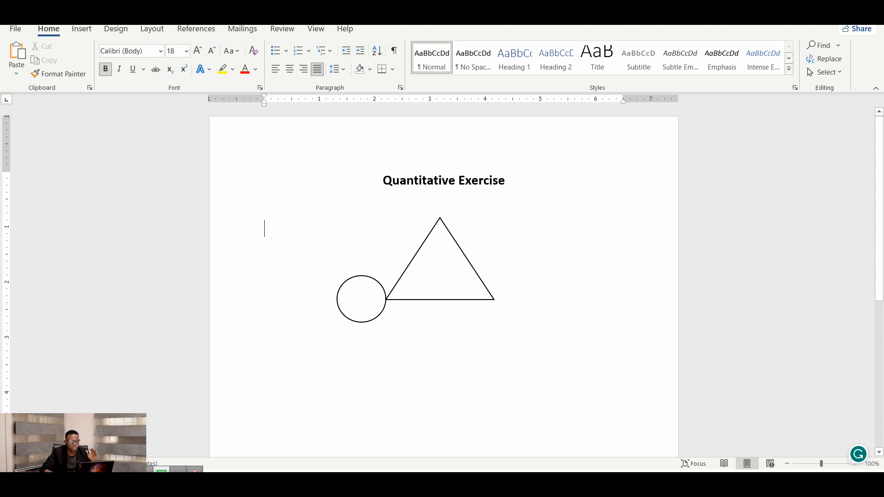
Copy the circle beside the triangle and paste a duplicate of it into the document.
click(362, 299)
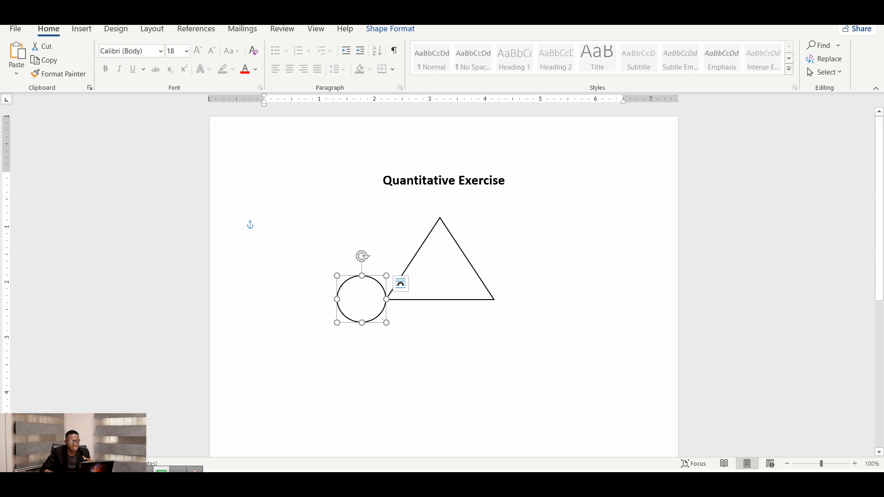
right_click(365, 310)
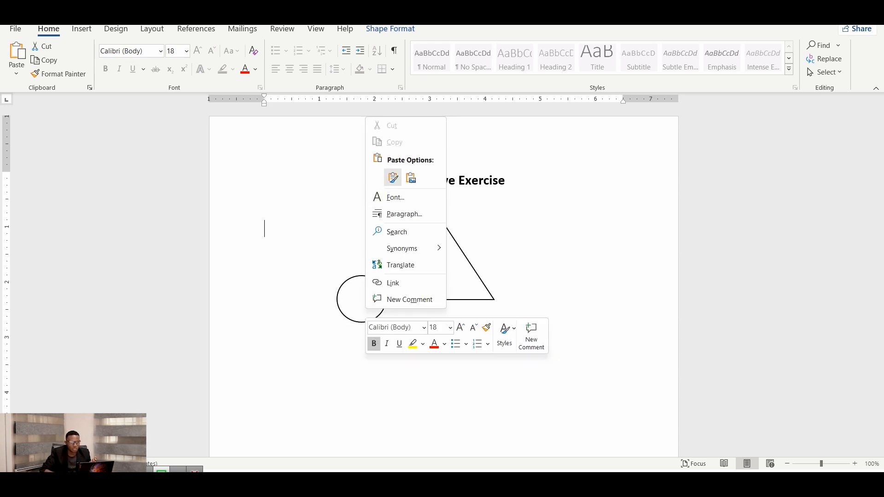
click(359, 313)
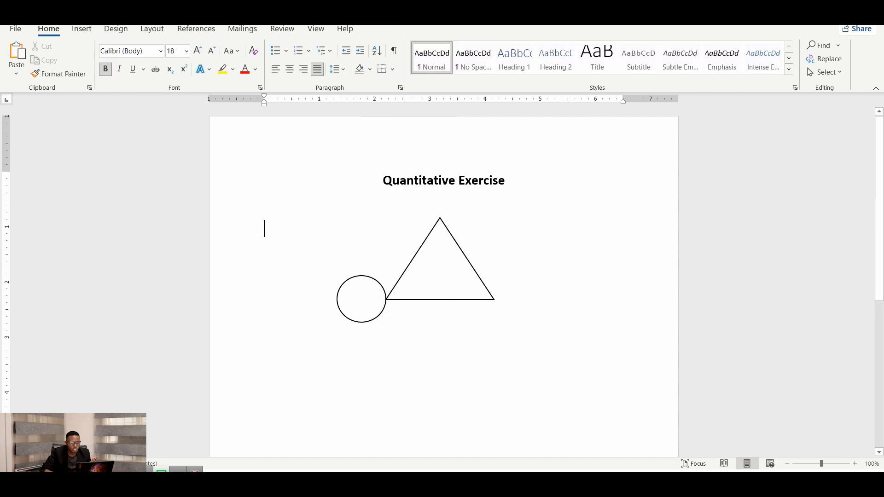
click(362, 322)
right_click(340, 311)
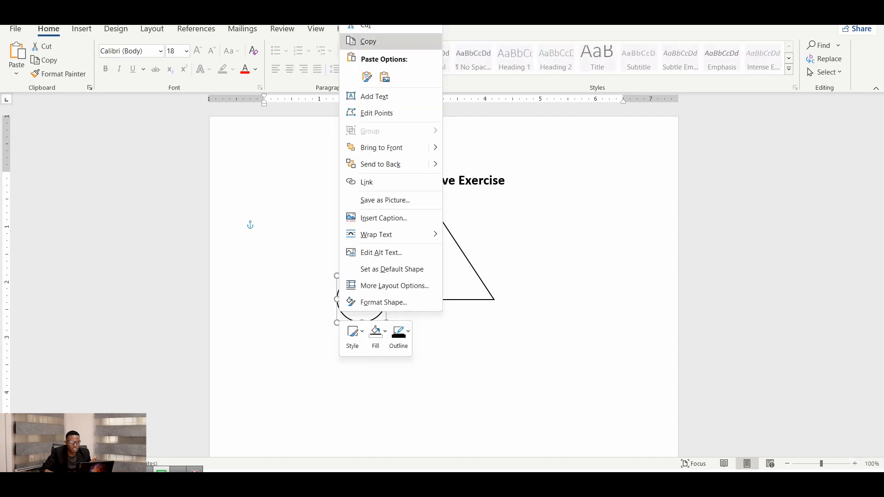
click(368, 41)
key(Escape)
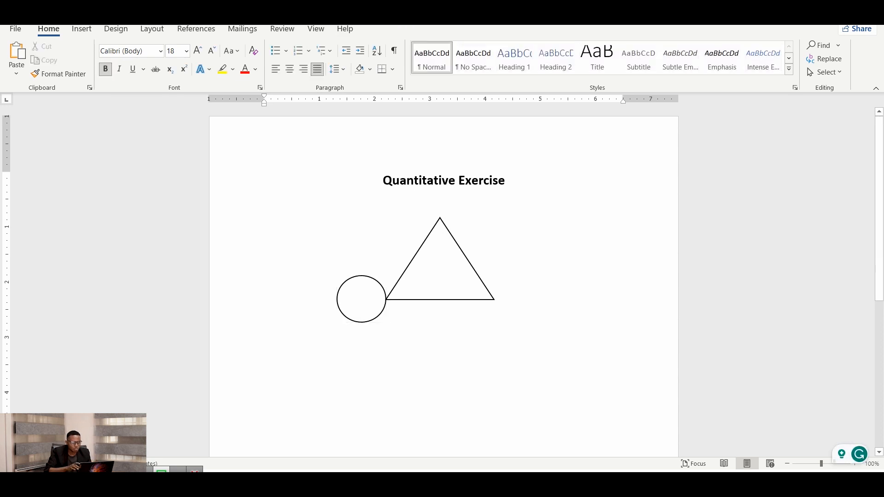
key(ctrl+v)
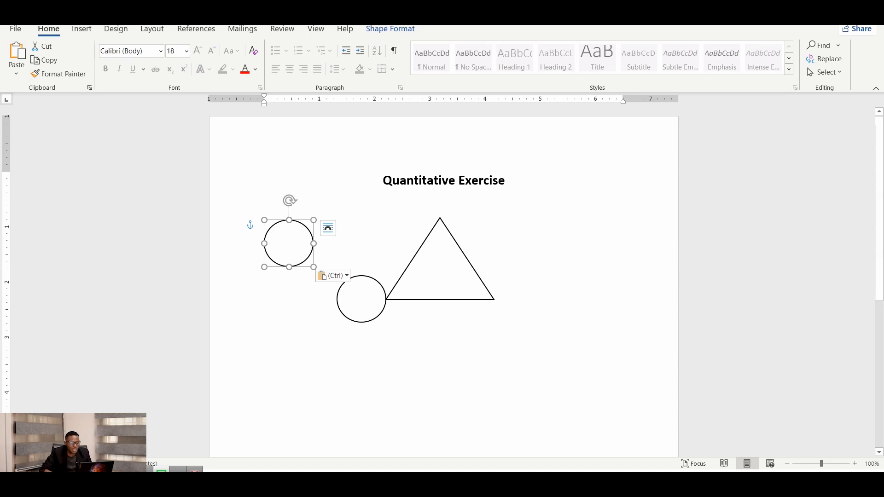
Move the duplicate circle so that it touches the triangle's lower-right corner.
drag(290, 243, 518, 300)
click(264, 229)
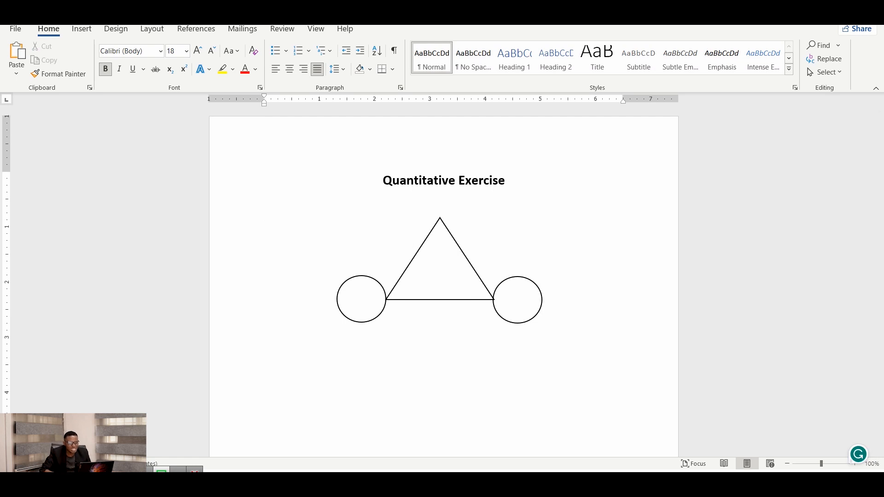
drag(517, 300, 520, 301)
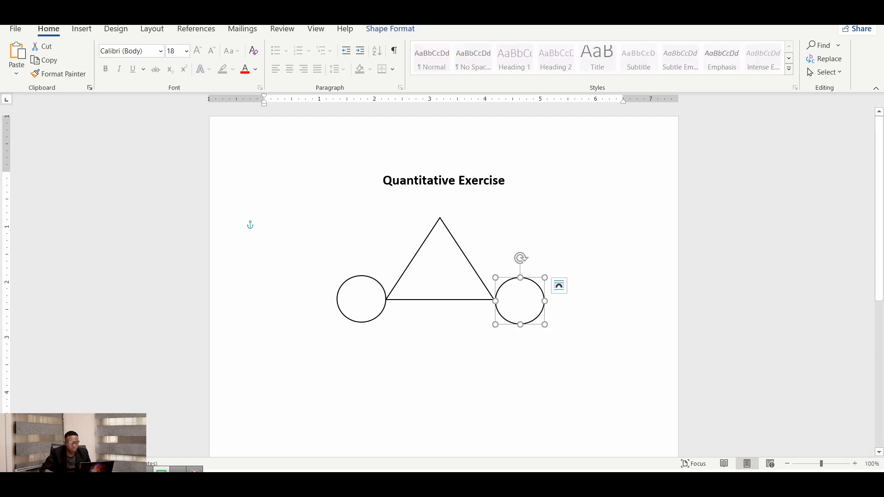
Nudge the left circle so that it meets the triangle's lower-left corner, level with the right circle.
drag(361, 299, 363, 305)
click(264, 228)
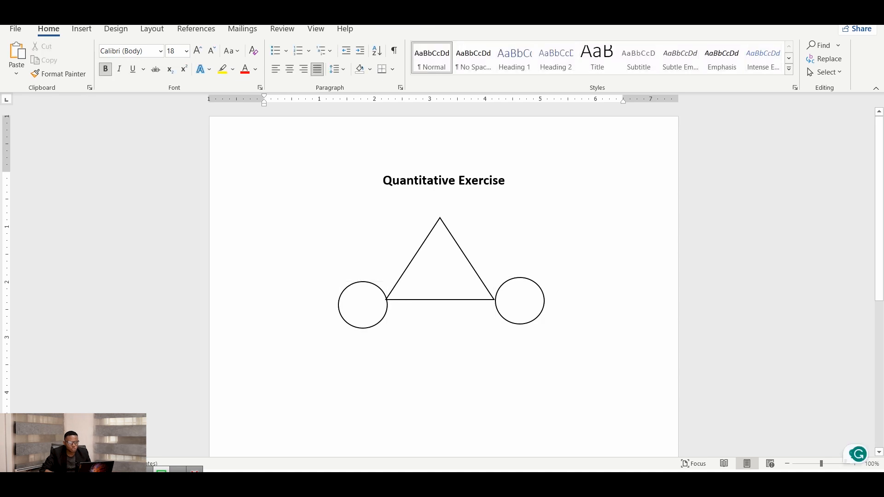
drag(363, 305, 363, 302)
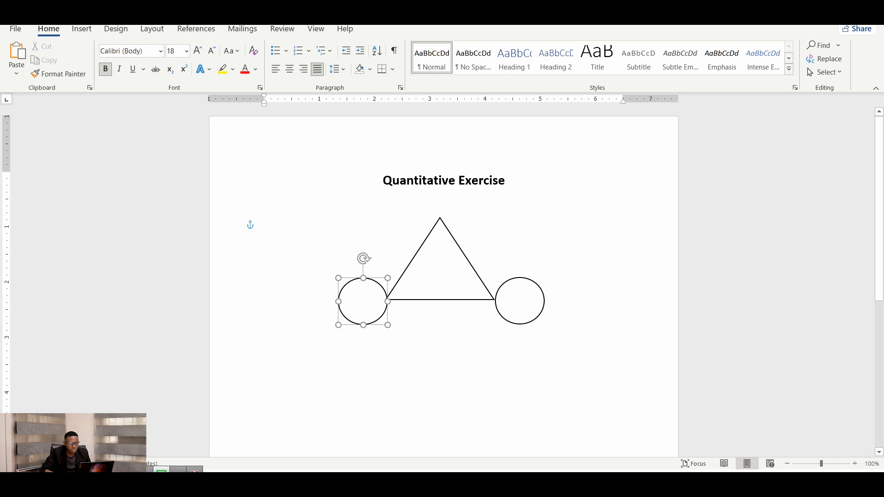
click(264, 228)
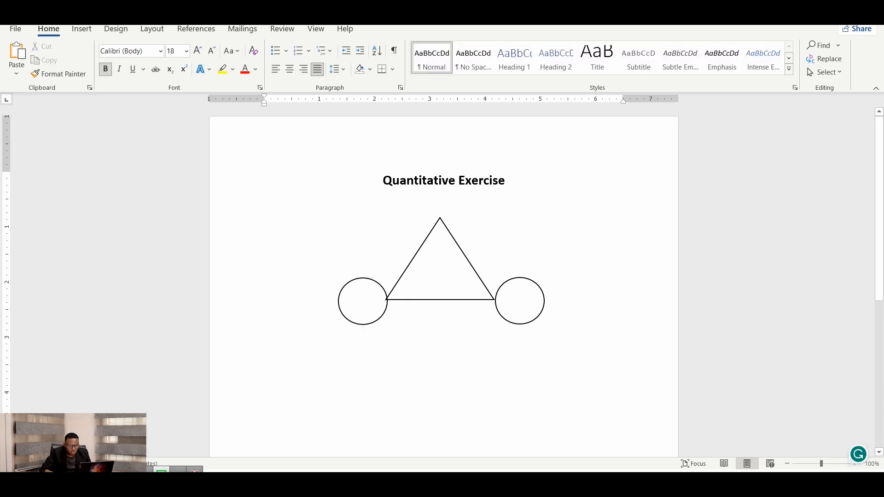
Nudge the right circle inward so that it slightly overlaps the triangle's lower-right corner.
drag(520, 301, 517, 303)
click(555, 287)
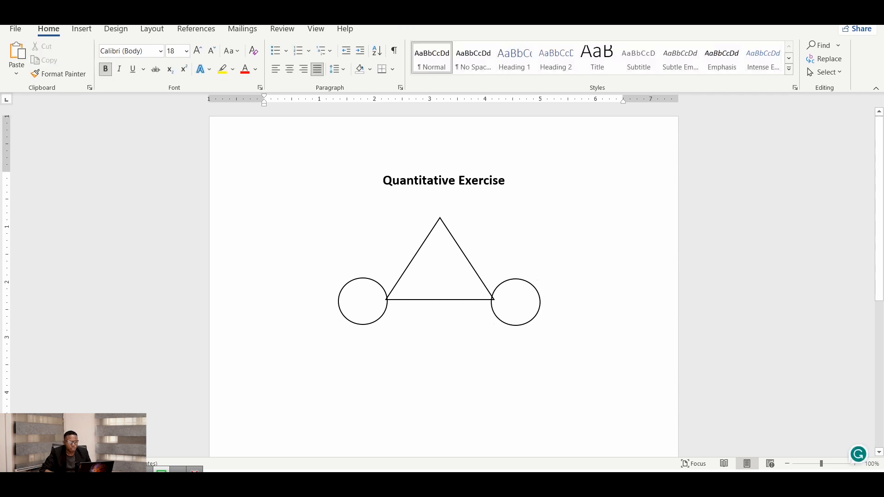
drag(516, 302, 515, 303)
Add the text 10 inside the left circle.
click(363, 302)
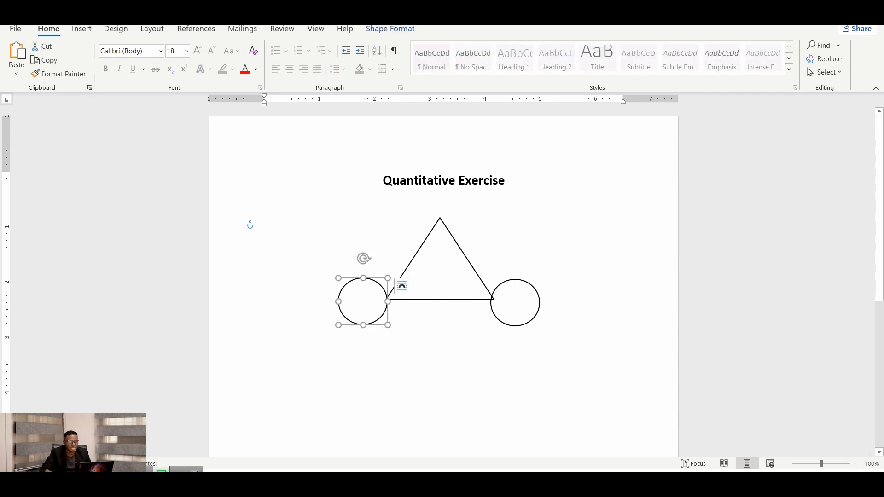
right_click(378, 319)
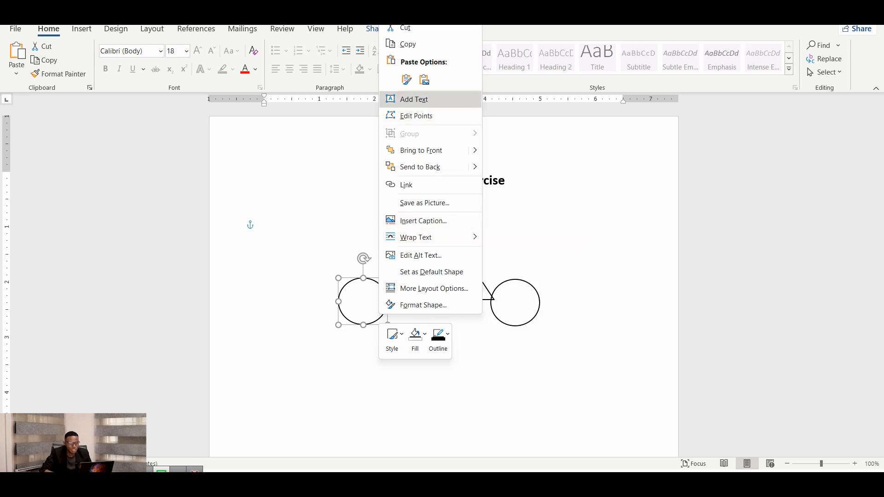
click(414, 99)
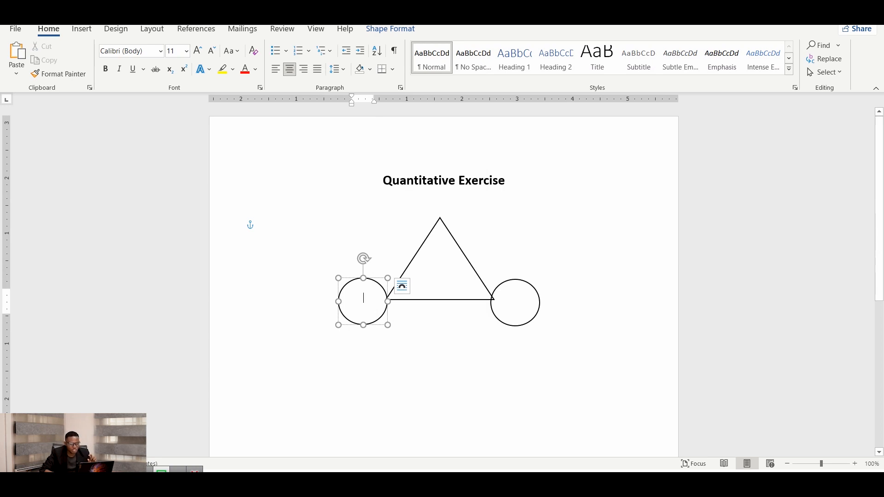
text(12)
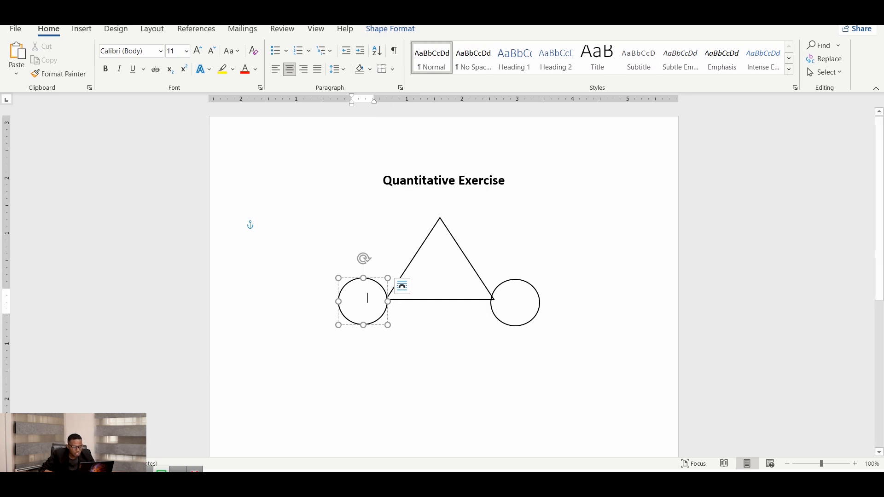
Enlarge the left circle to about 1.08" by 1.23" and move it below the triangle's lower-left corner.
drag(338, 326, 320, 338)
click(264, 227)
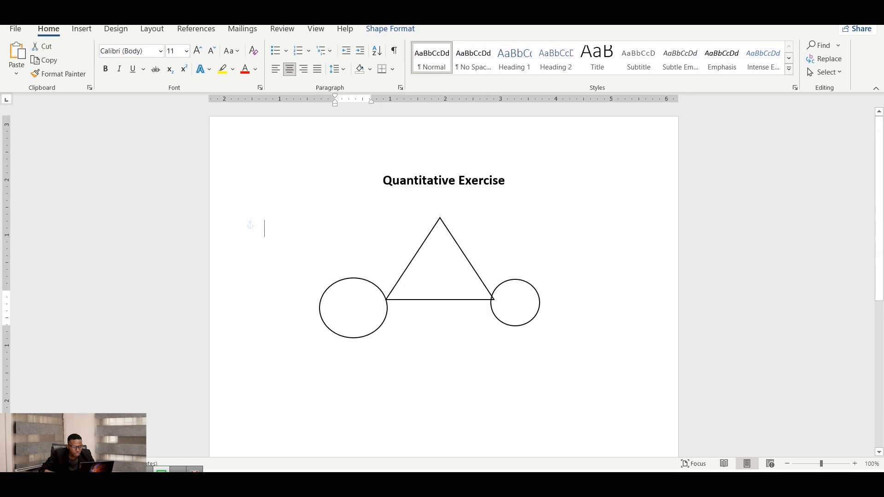
click(357, 304)
drag(364, 280, 365, 314)
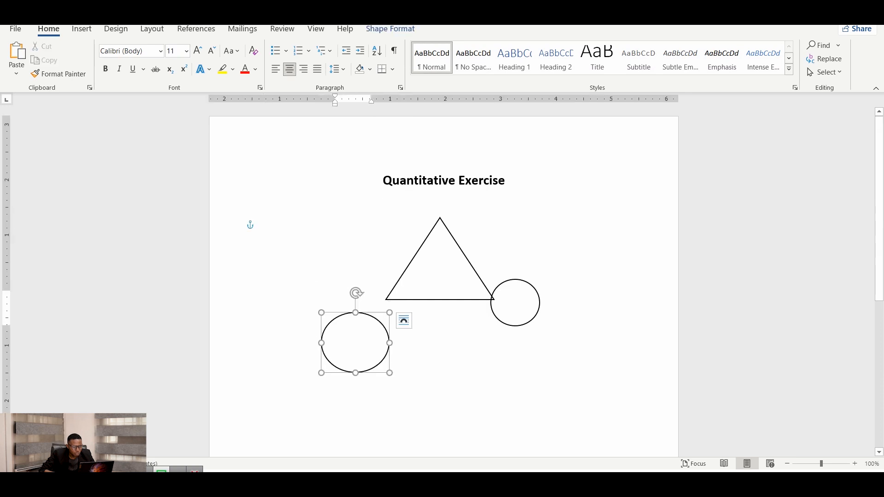
Left-align the text inside the left circle.
click(361, 344)
right_click(360, 344)
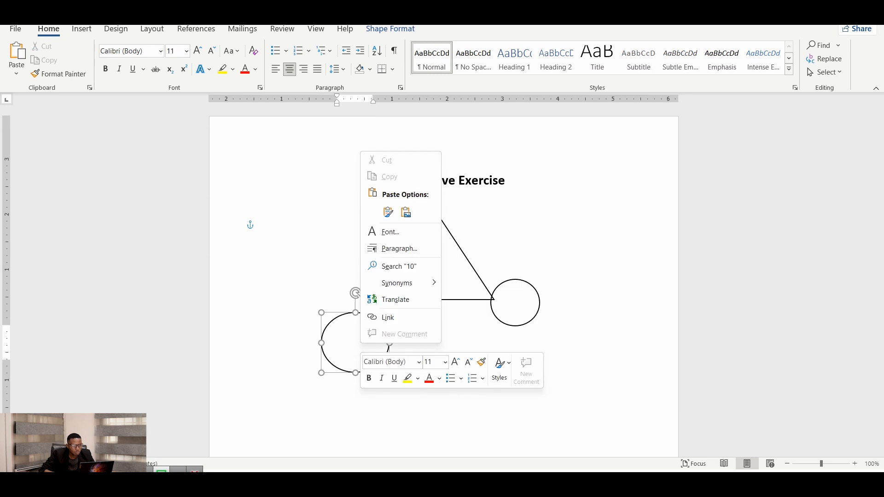
key(Escape)
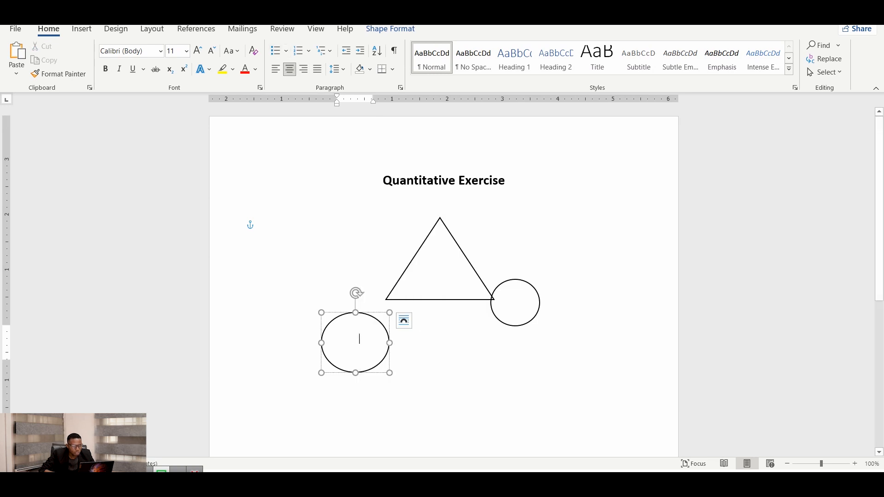
key(ctrl+l)
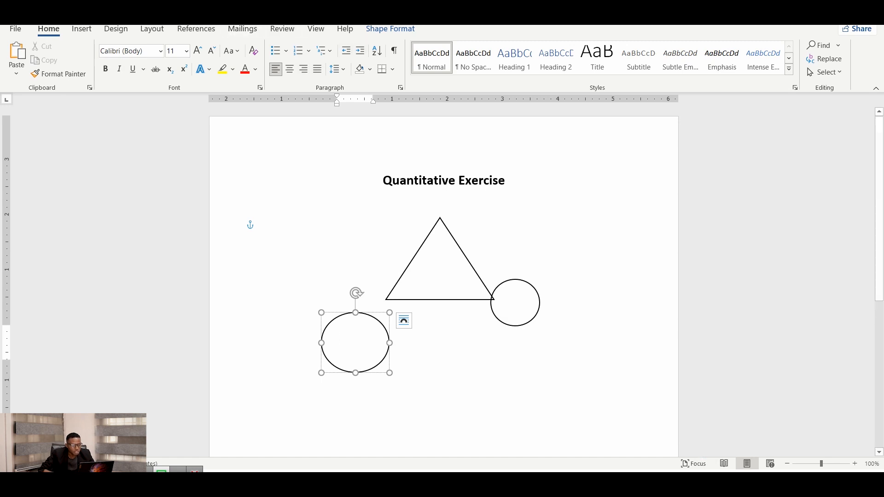
Shrink the left circle to about 0.84" by 0.95" and realign both circles with the triangle's lower corners.
click(391, 29)
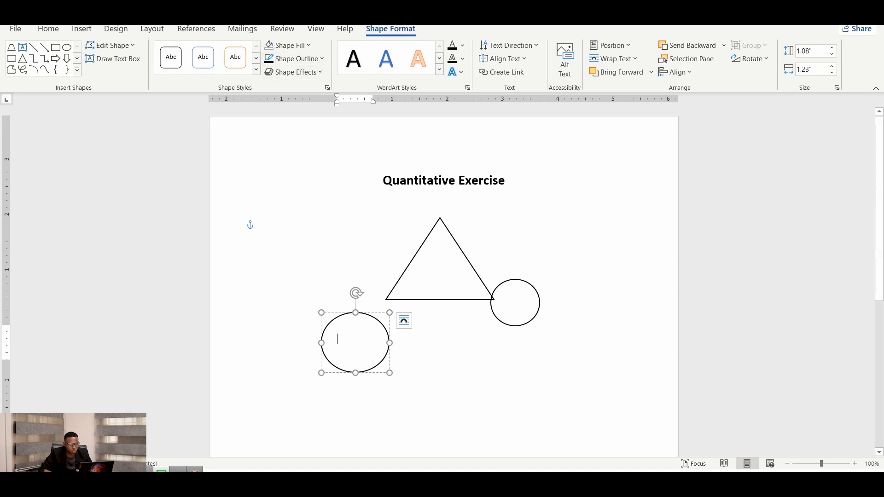
drag(355, 343, 358, 315)
drag(392, 344, 362, 311)
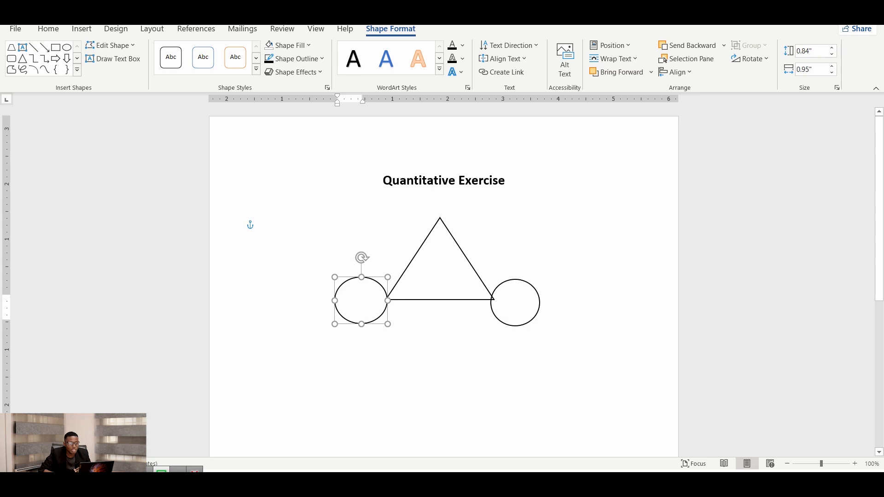
click(264, 229)
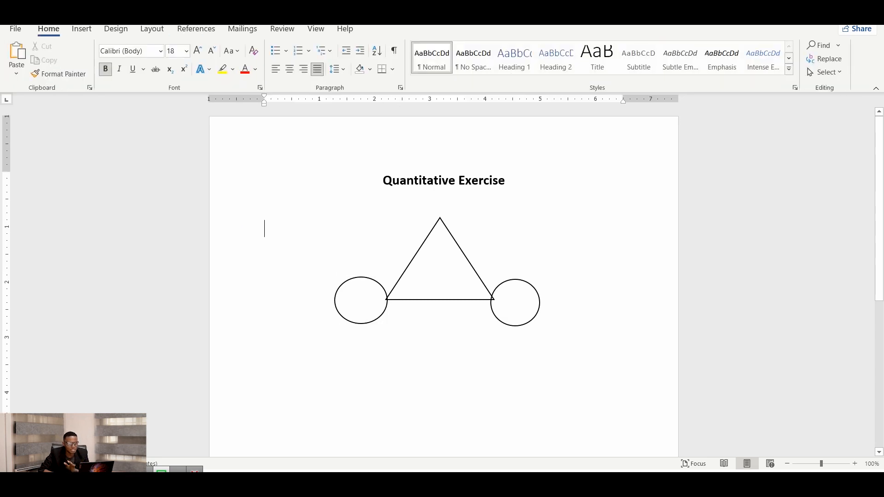
drag(515, 303, 518, 302)
Enter the test text rrrrrrrr in the left circle and delete it again.
click(348, 297)
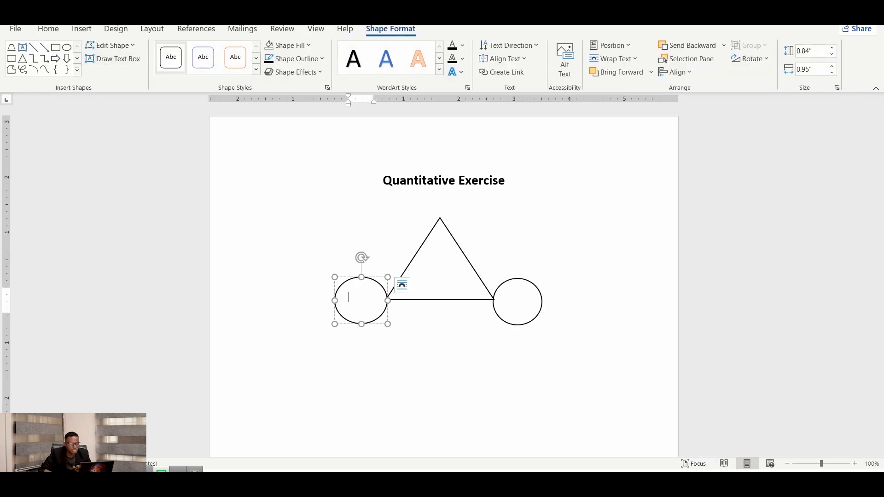
text(rrrrrrrr)
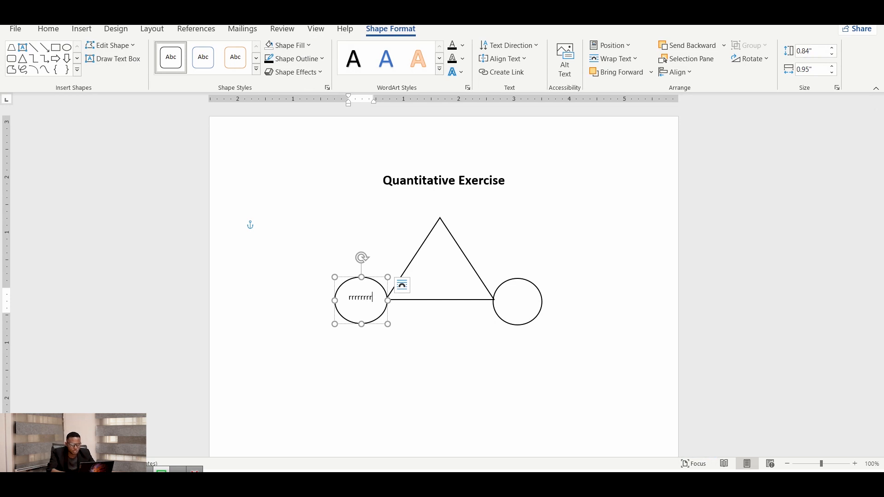
key(BackSpace)
key(BackSpace)
key(BackSpace)
key(BackSpace)
key(BackSpace)
key(BackSpace)
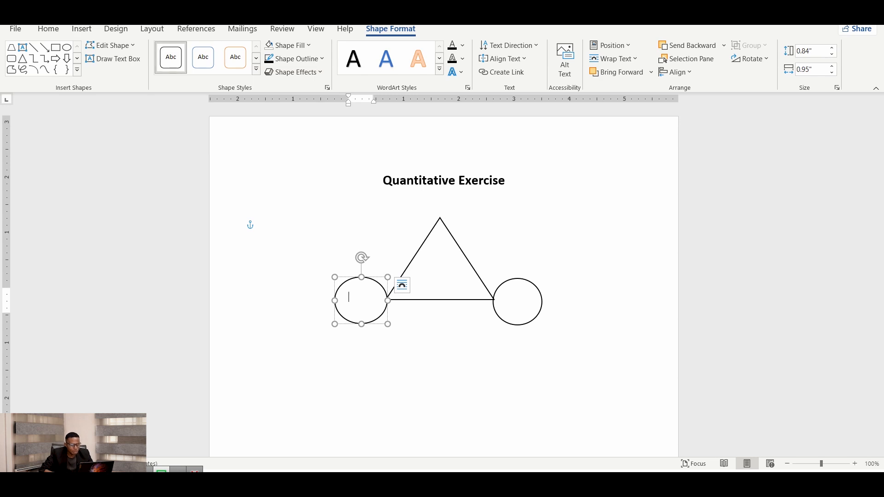
Enter 10 in the left circle and centre the text.
text(10)
click(48, 28)
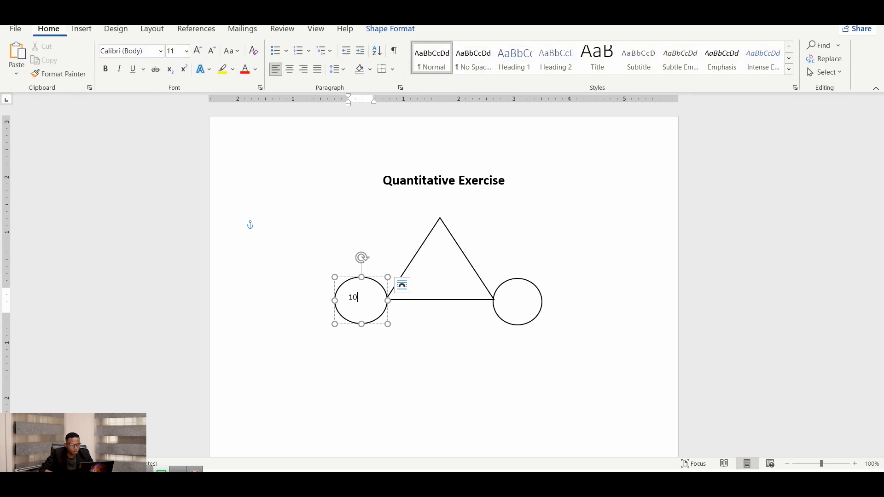
click(290, 68)
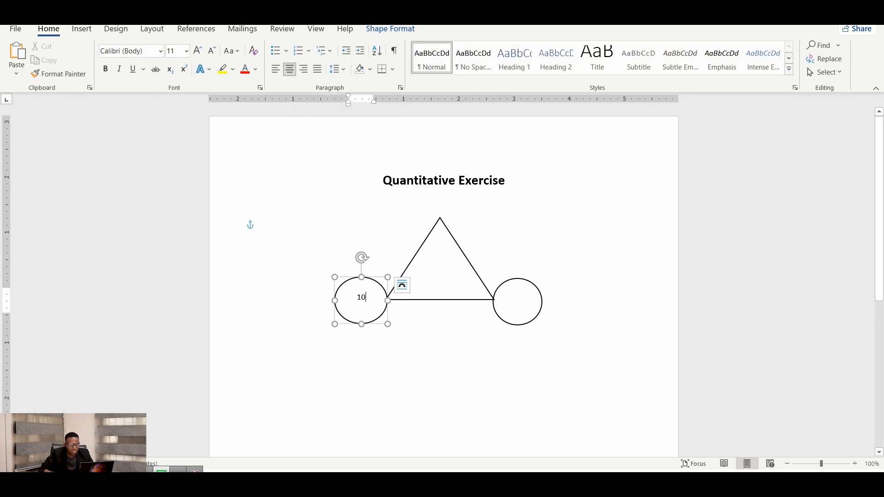
click(265, 229)
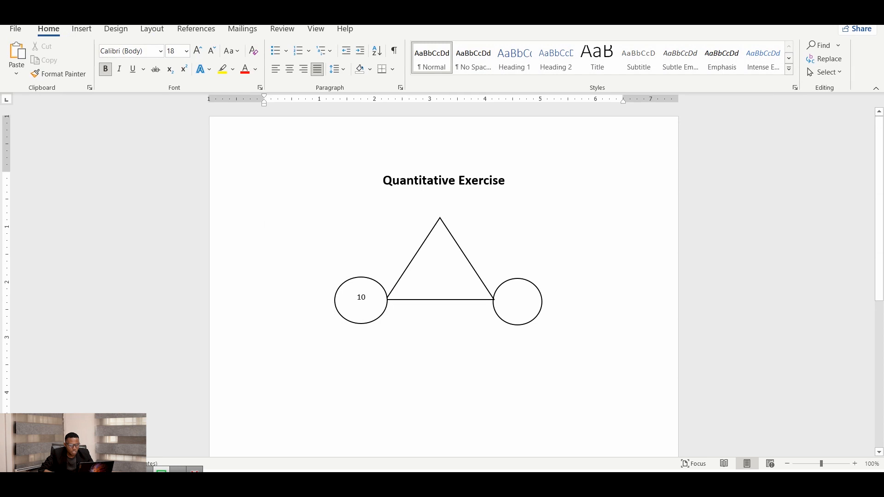
click(518, 302)
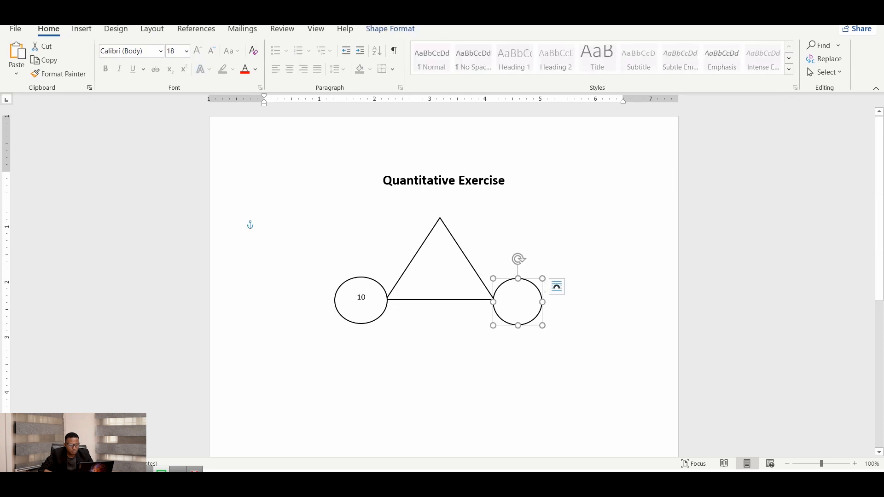
right_click(514, 336)
click(510, 337)
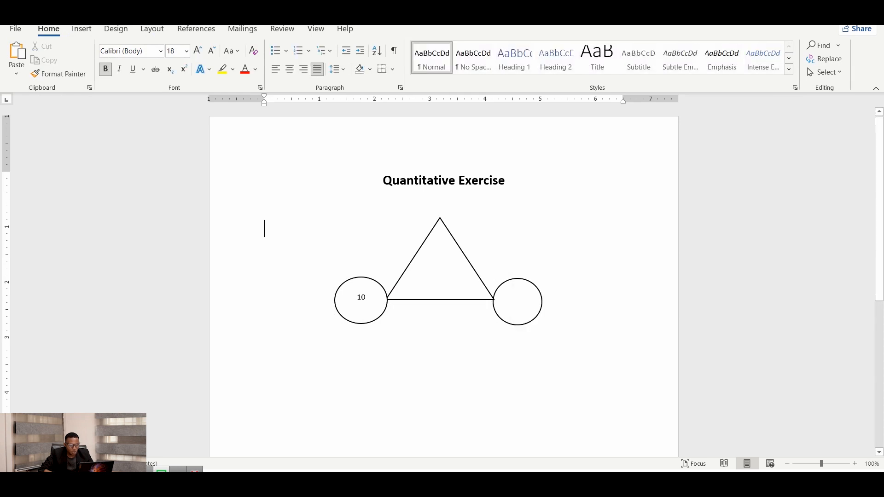
Enable text in the right circle, give it the black-outlined shape style and enter 10.
click(517, 313)
right_click(502, 317)
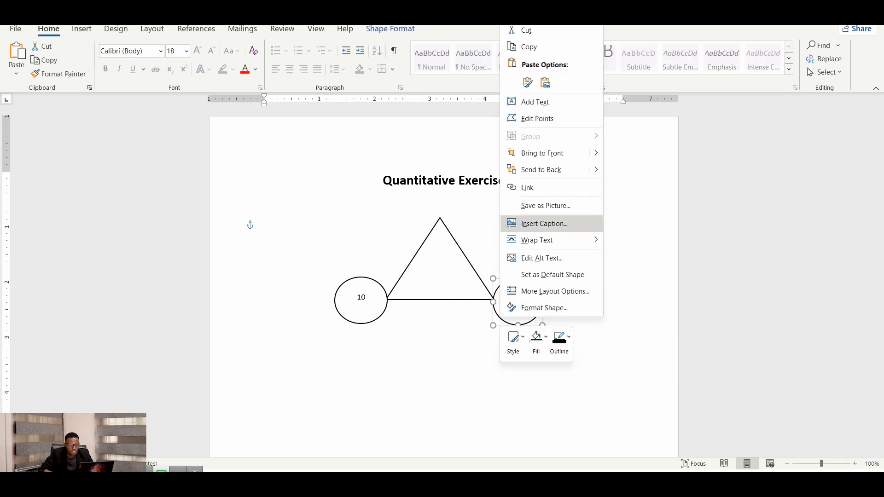
click(525, 102)
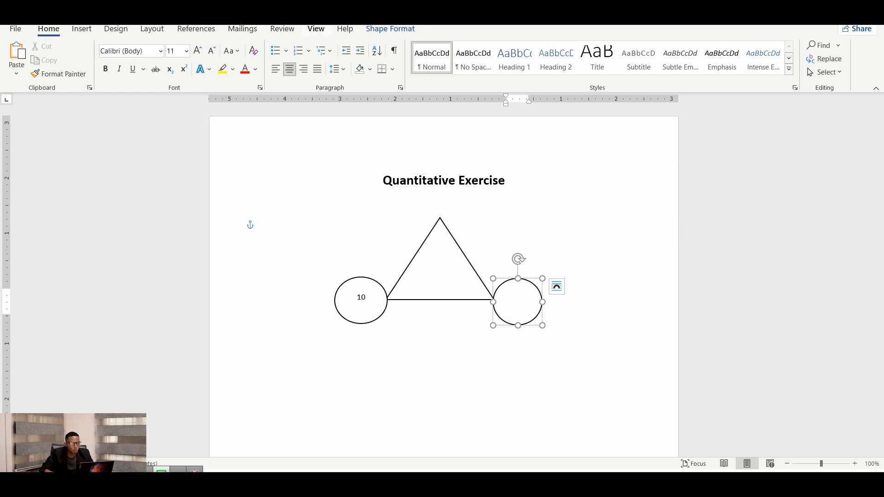
click(391, 28)
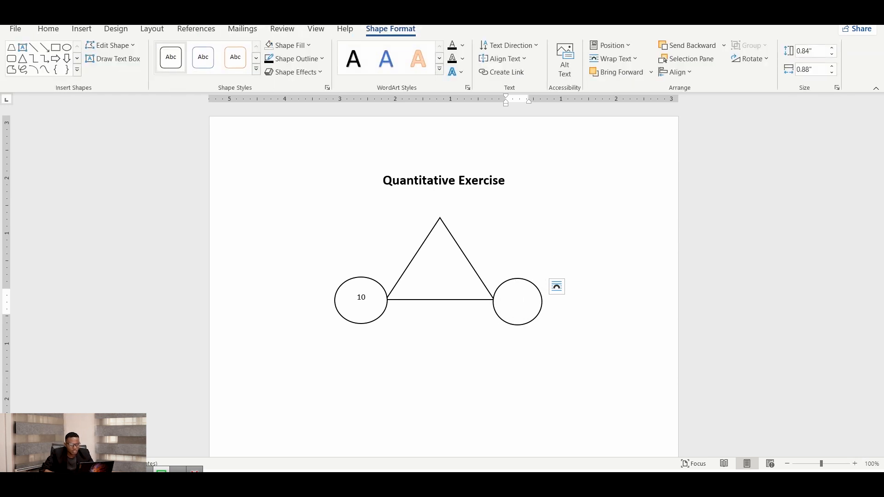
text(10)
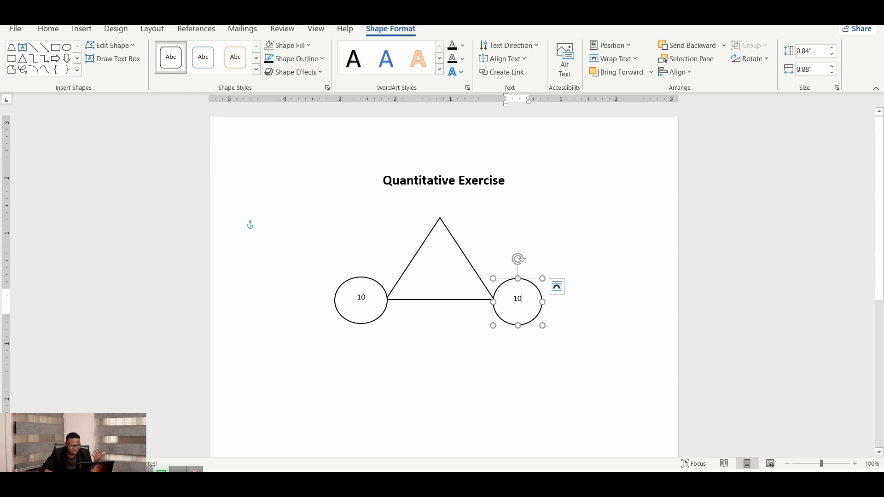
click(264, 229)
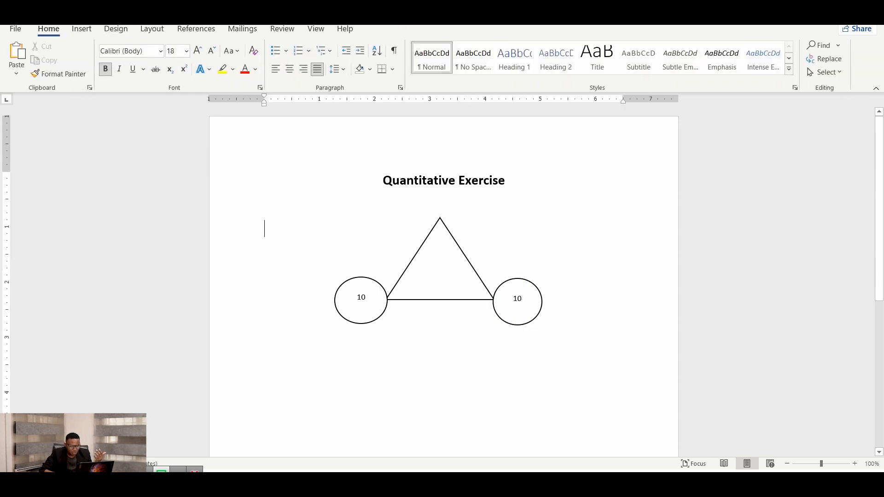
Enable text inside the triangle and enter 100 in it.
click(440, 271)
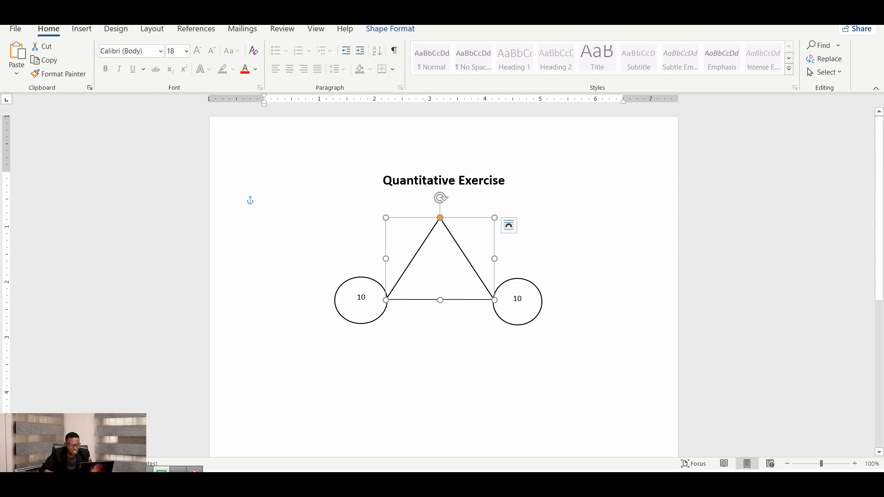
click(264, 229)
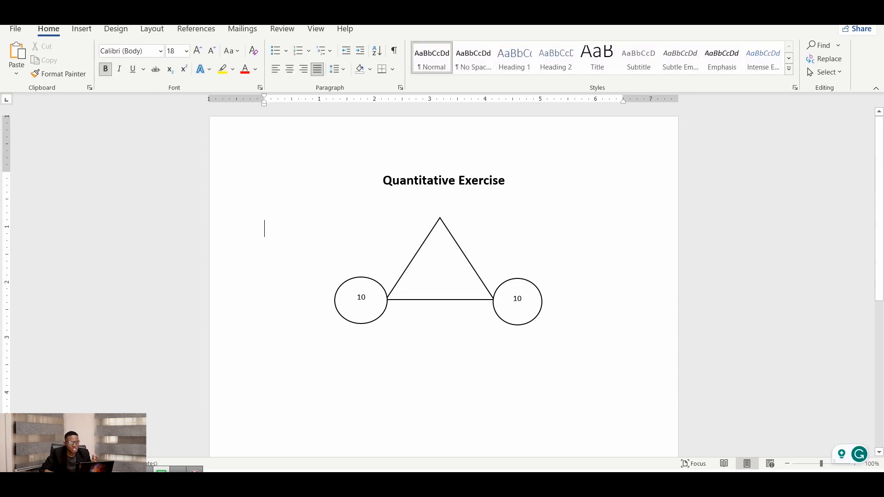
click(440, 272)
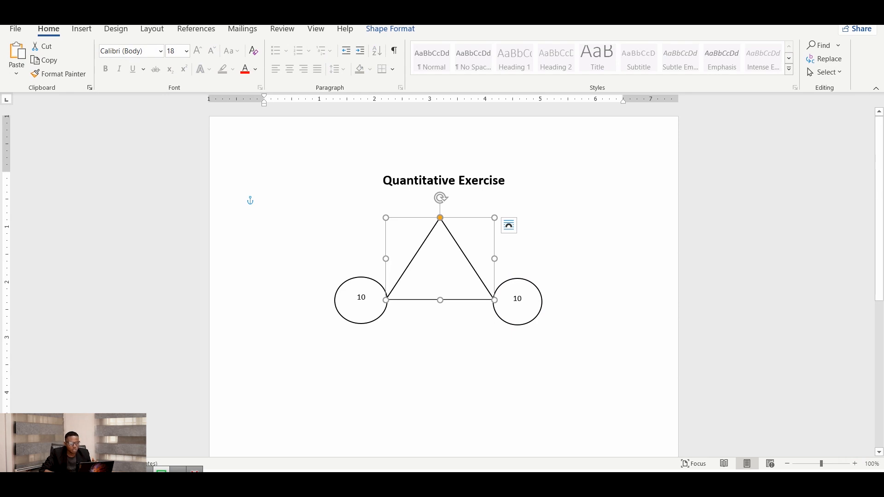
right_click(453, 304)
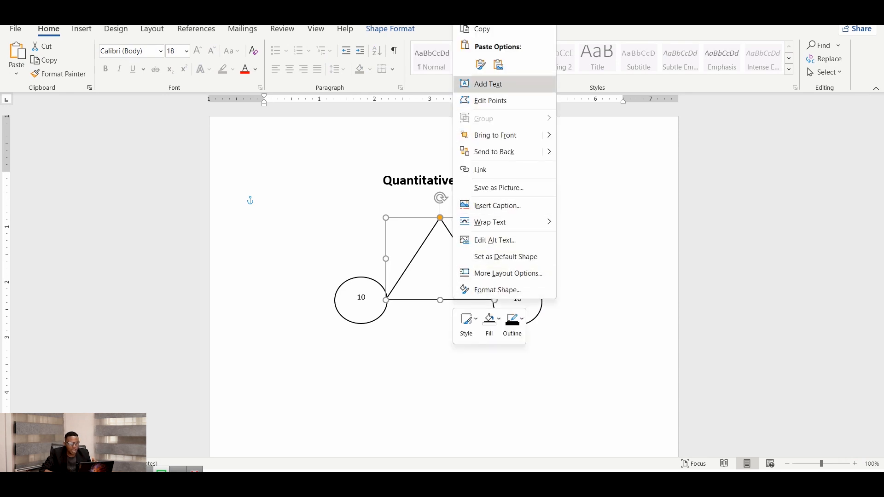
click(479, 84)
text(100)
key(BackSpace)
key(BackSpace)
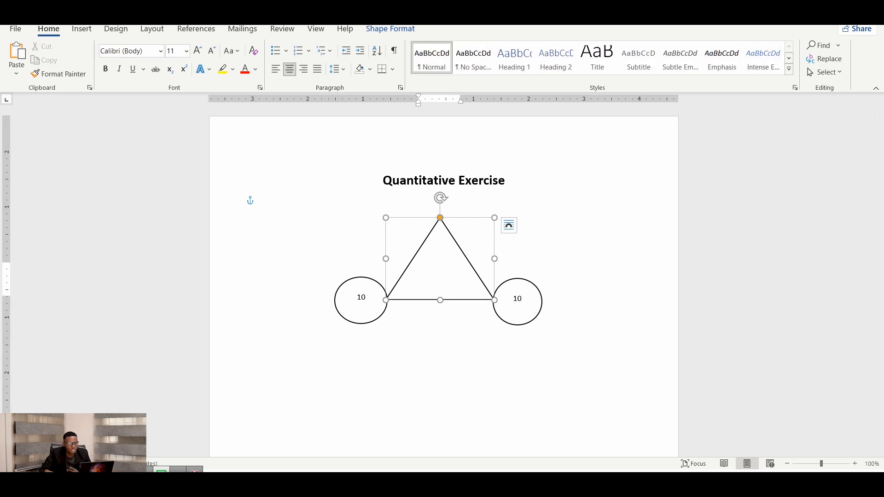
click(391, 29)
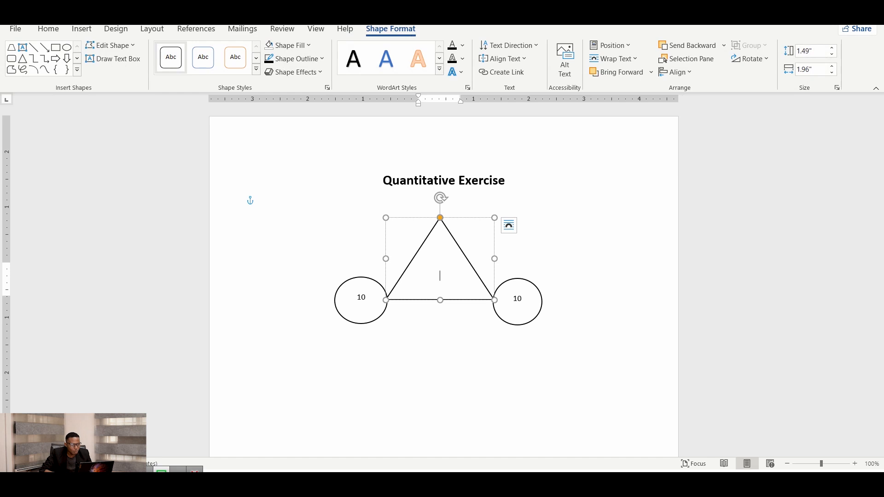
text(1000)
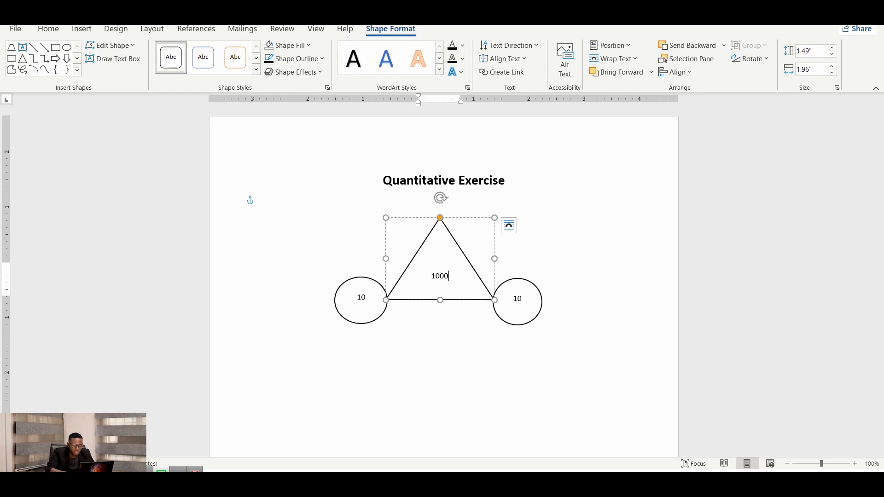
key(BackSpace)
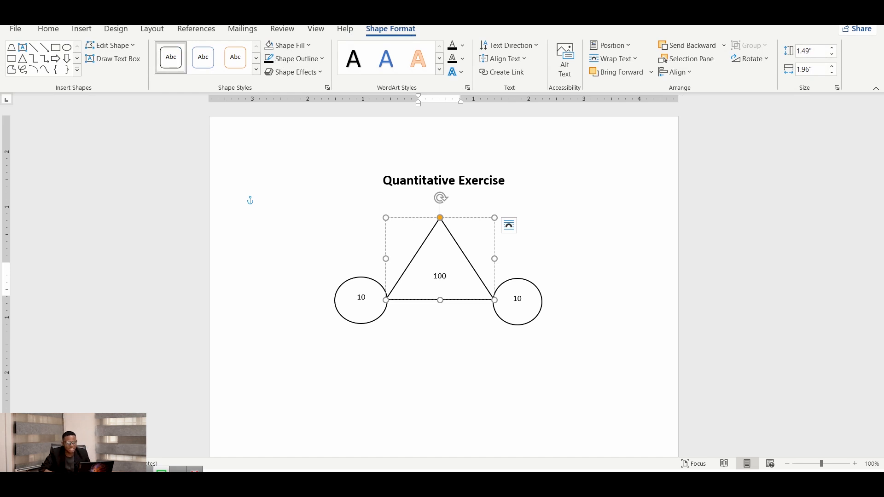
click(264, 229)
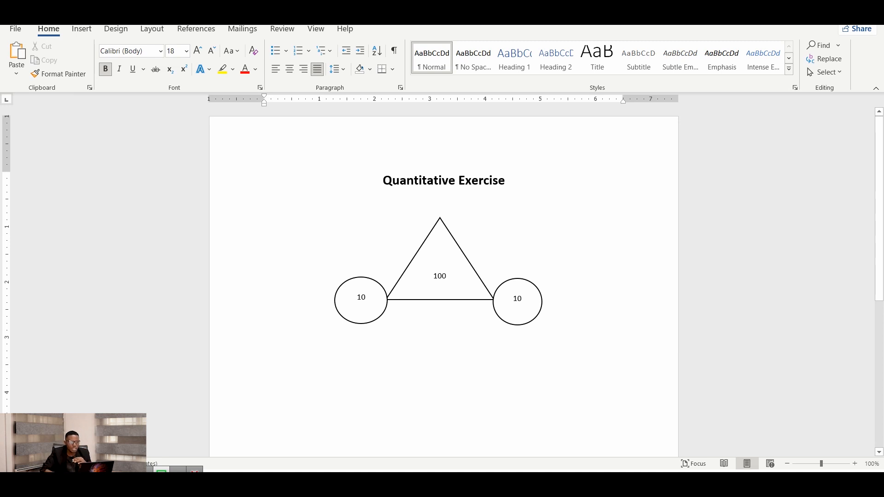
Move the triangle slightly higher, keeping its lower corners against the two circles.
drag(439, 251, 435, 231)
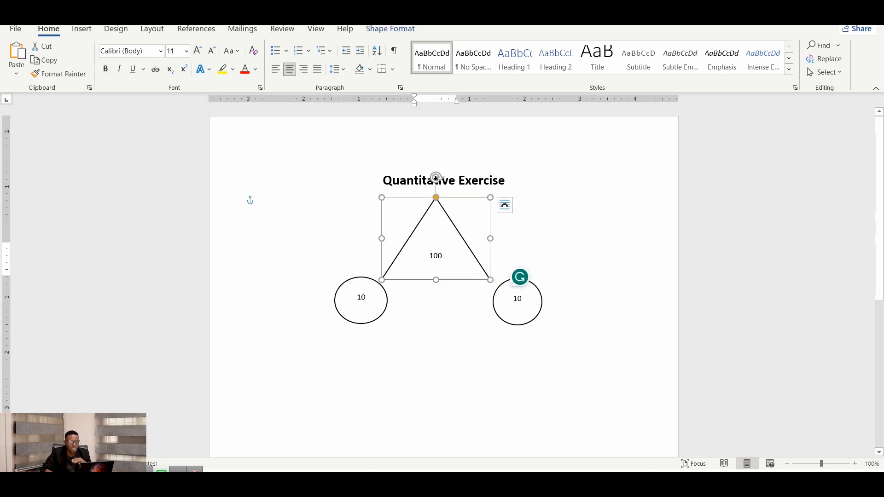
drag(436, 178, 441, 178)
drag(441, 231, 439, 245)
click(264, 228)
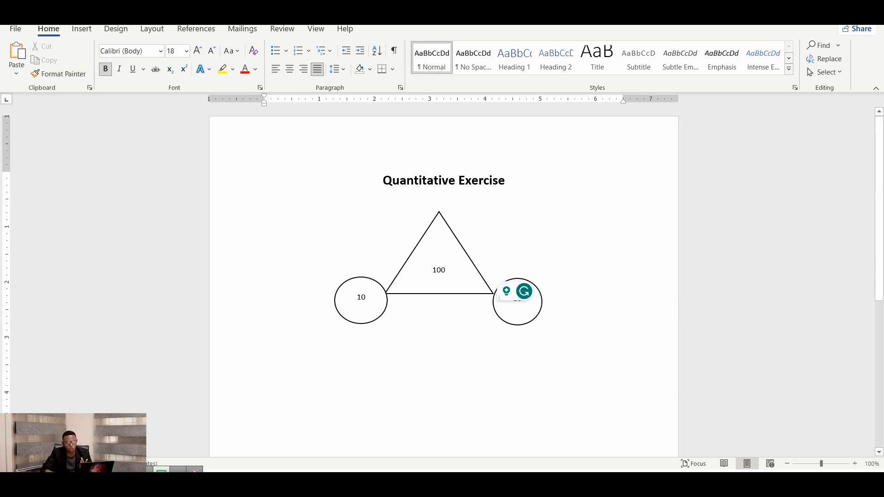
click(361, 304)
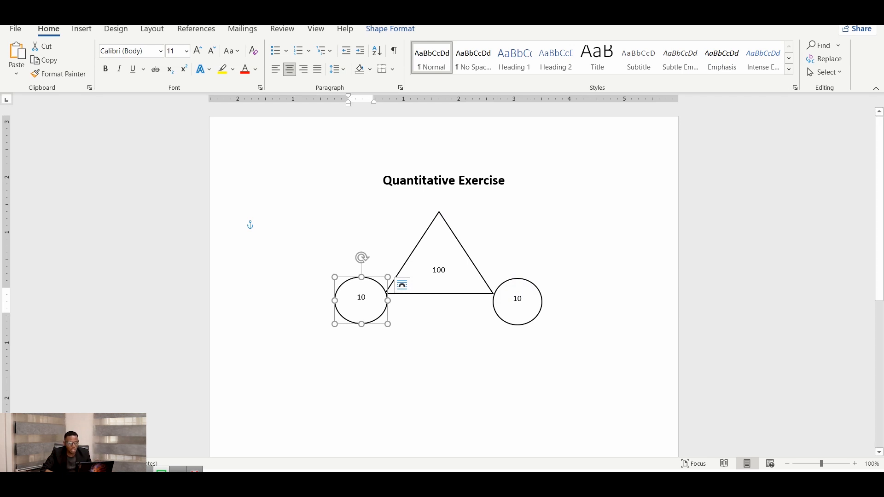
ctrl+click(439, 260)
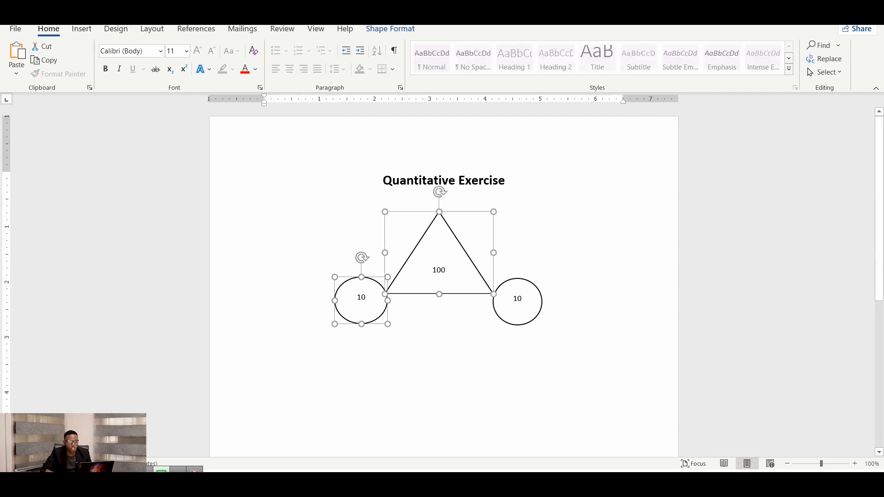
ctrl+click(518, 303)
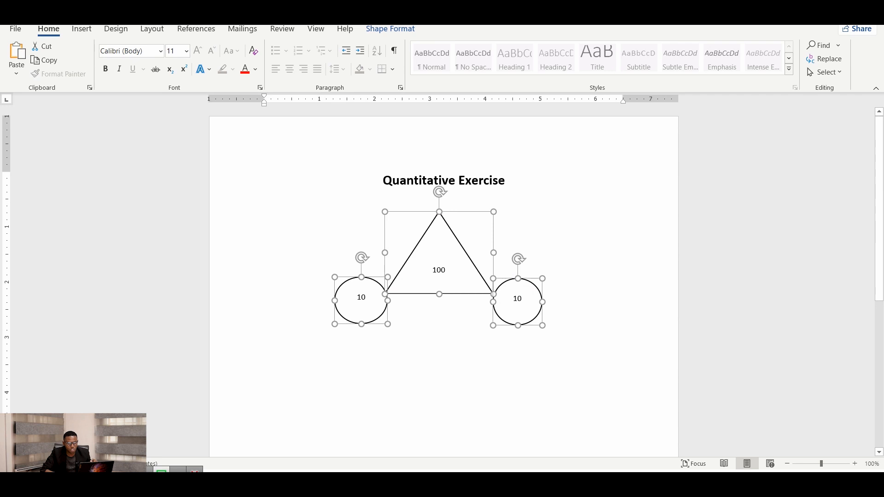
click(264, 229)
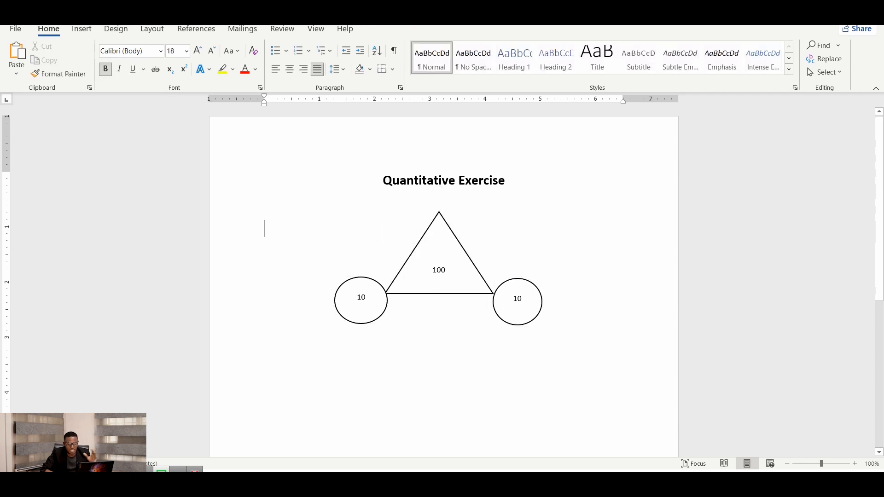
click(361, 309)
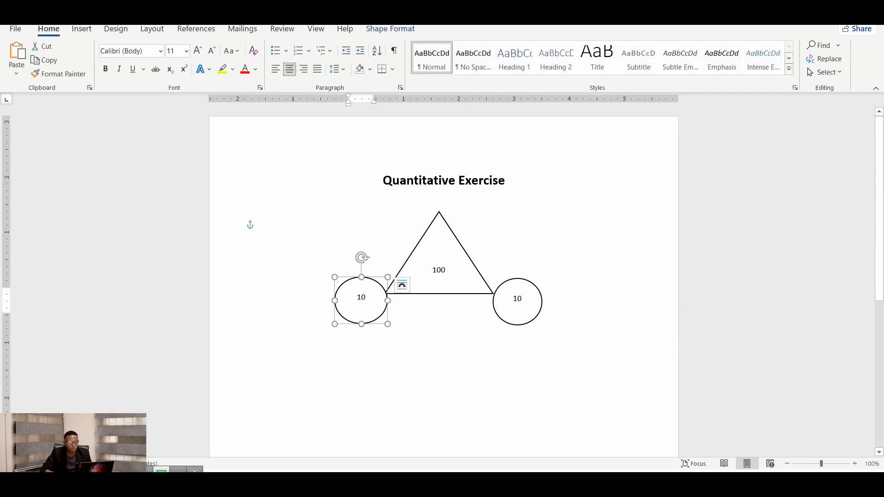
click(439, 272)
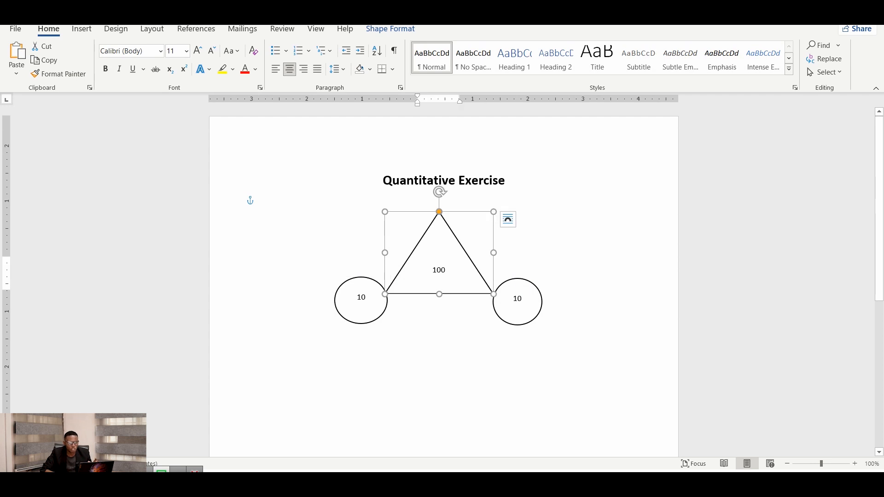
click(518, 311)
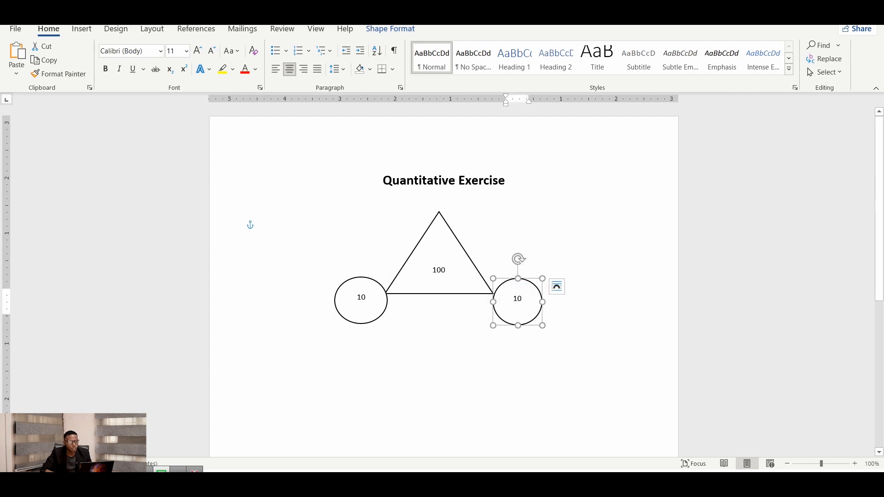
Group the triangle and both circles into a single object.
click(361, 307)
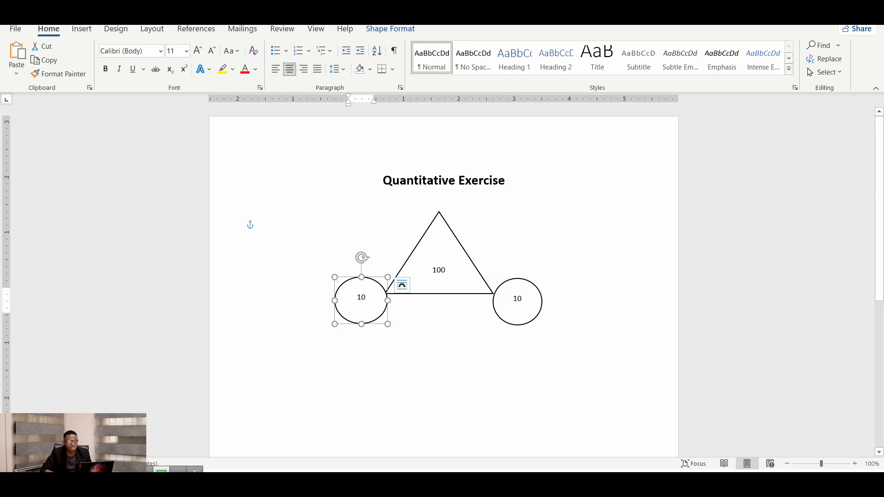
shift+click(439, 279)
shift+click(517, 309)
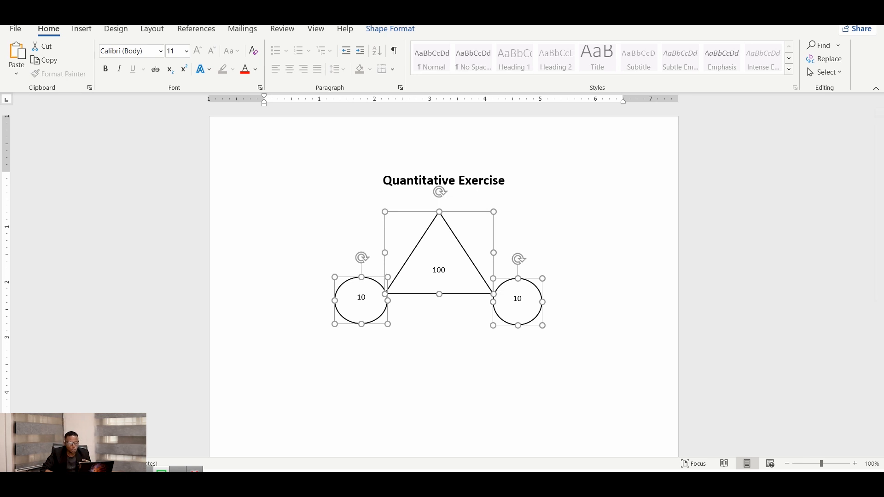
right_click(465, 294)
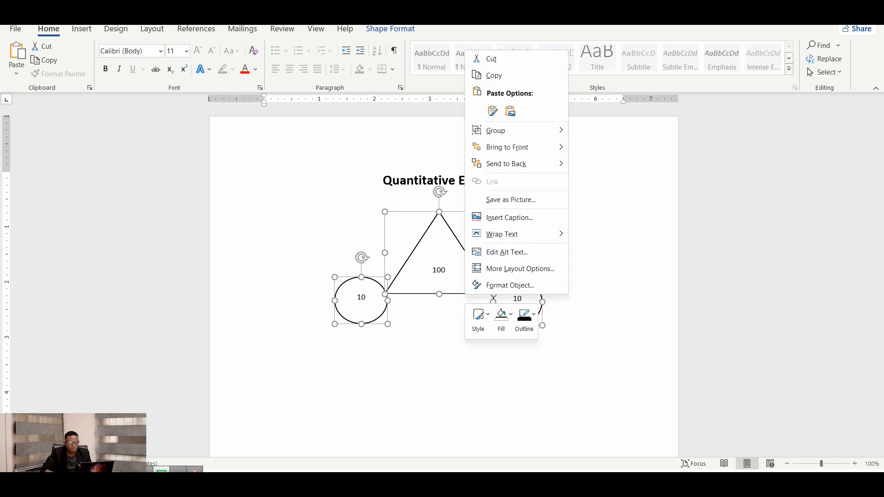
mouse_move(507, 131)
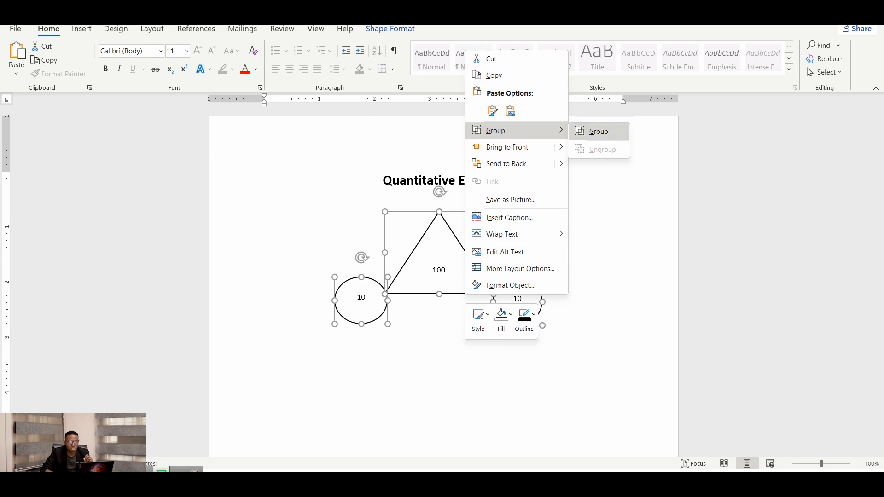
click(598, 131)
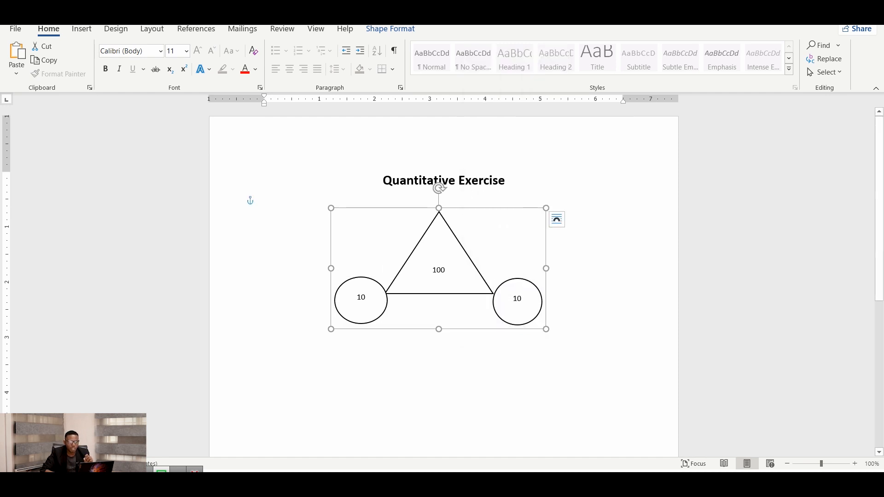
Move the grouped diagram to the page's left margin below the heading and shrink it proportionally.
mouse_move(439, 258)
mouse_down()
mouse_move(366, 286)
mouse_move(354, 275)
mouse_move(398, 275)
mouse_move(359, 264)
mouse_up()
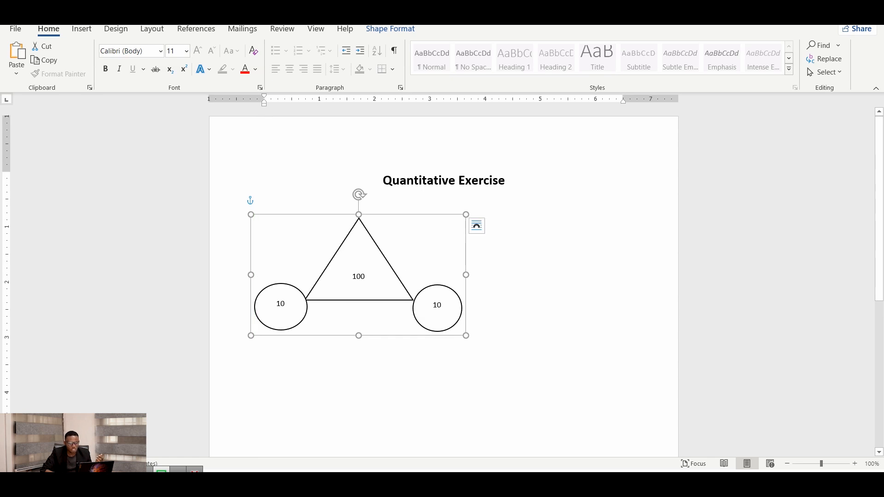
drag(466, 336, 426, 309)
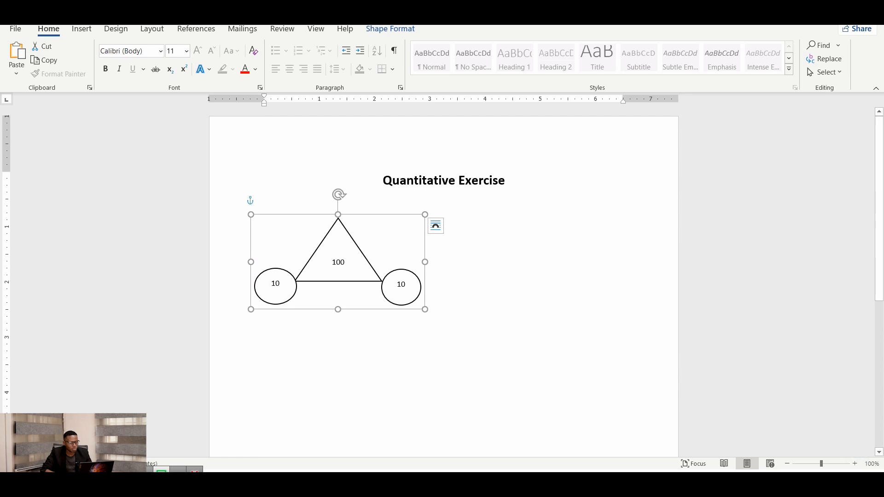
Paste four copies of the grouped diagram, completing a two-by-two grid with the original and placing the last copy below it.
key(ctrl+v)
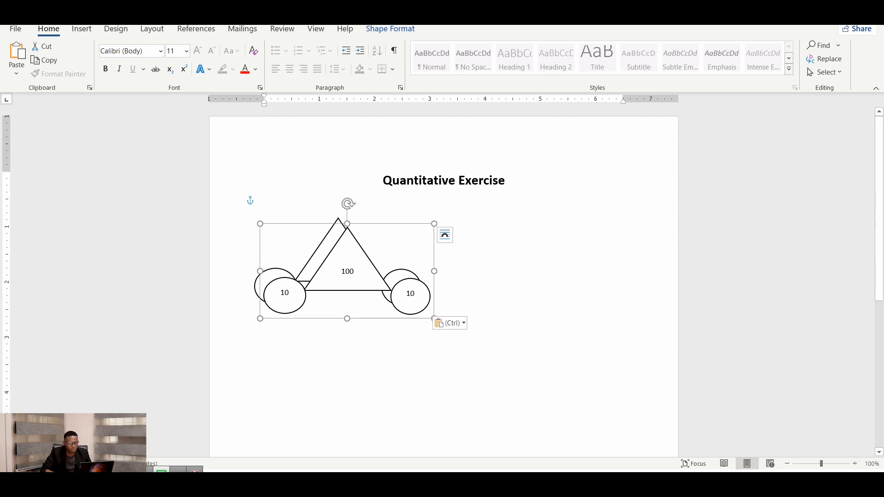
drag(347, 271, 557, 262)
scroll(442, 231, down, 1)
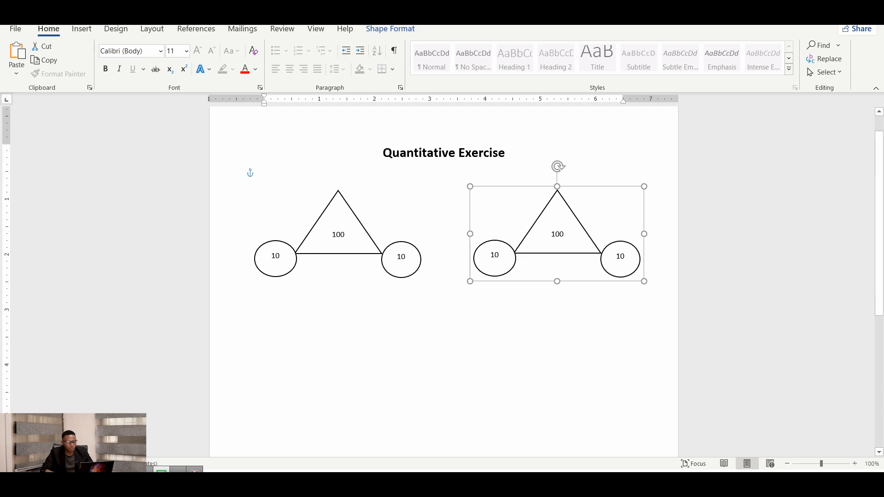
key(ctrl+v)
drag(566, 243, 336, 351)
scroll(335, 351, down, 1)
scroll(442, 276, down, 1)
key(ctrl+v)
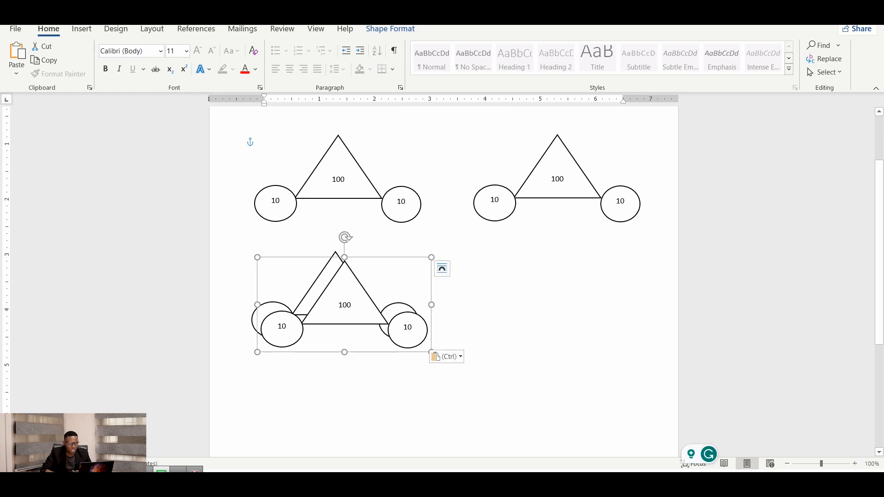
drag(344, 313, 553, 307)
scroll(442, 276, down, 3)
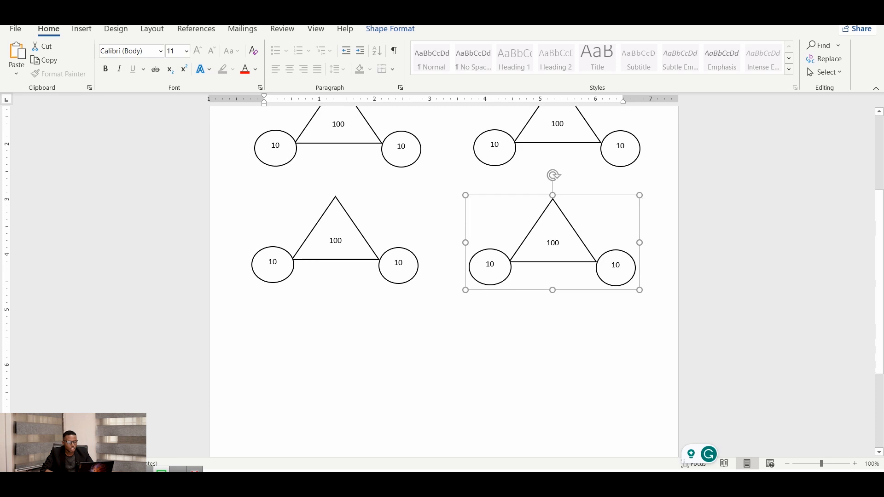
key(ctrl+v)
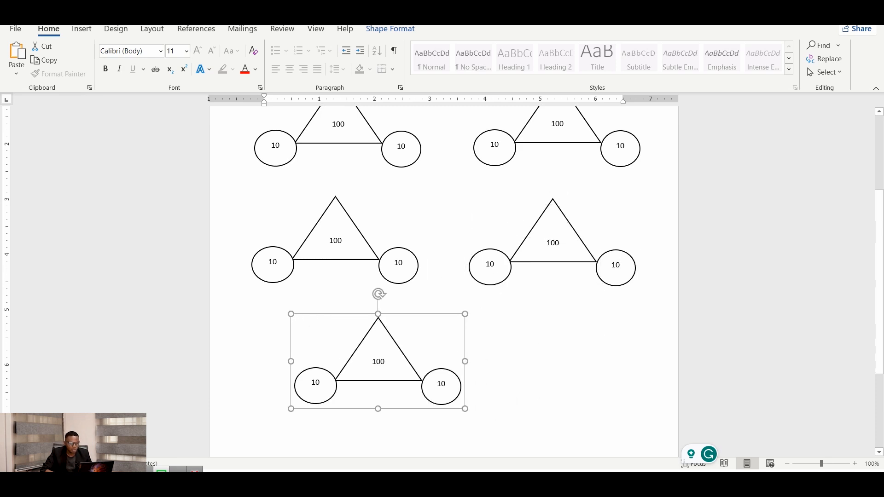
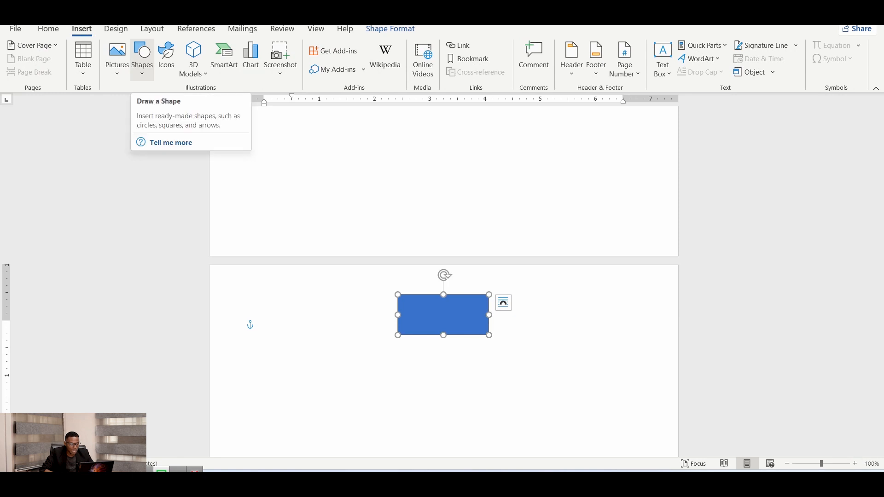
Draw a vertical line about 0.65" long down from the blue rectangle's bottom centre and a horizontal line about 1.93" long leftward from its lower end.
click(159, 105)
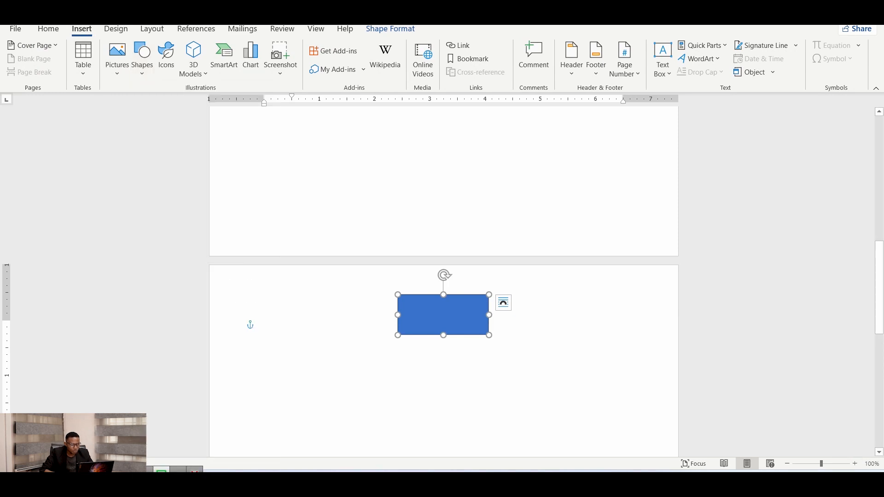
drag(444, 335, 444, 370)
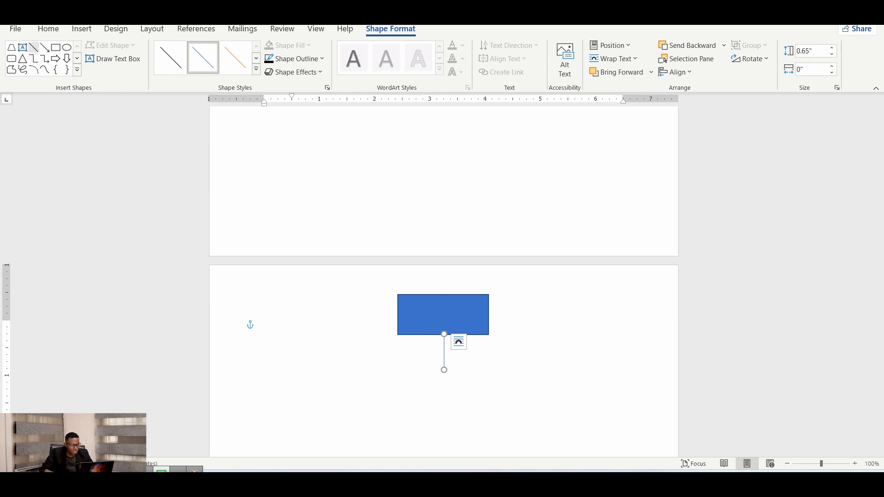
click(33, 48)
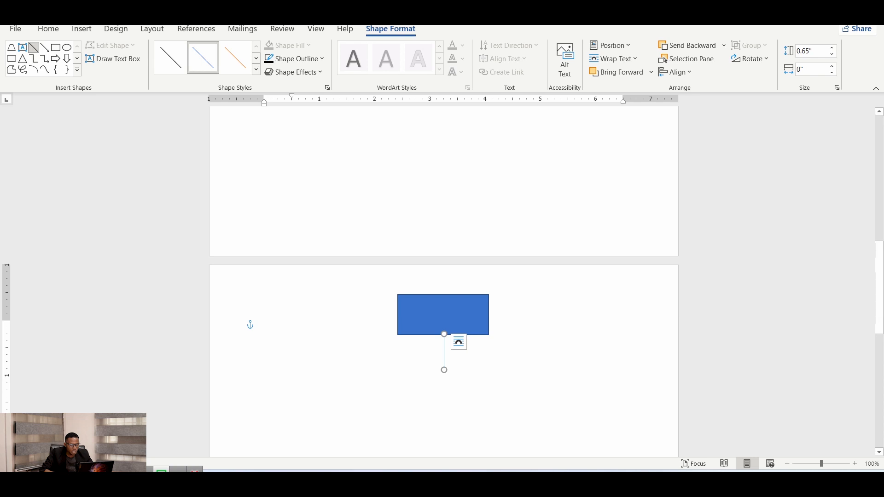
drag(444, 370, 336, 370)
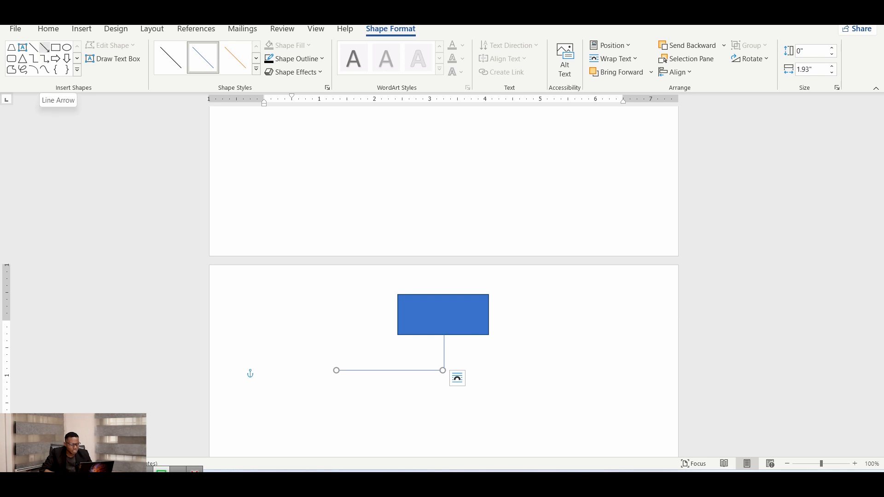
Draw a downward arrow about 0.56" long from the horizontal line's left end and a line about 1.83" long rightward from the vertical line's lower end.
click(44, 47)
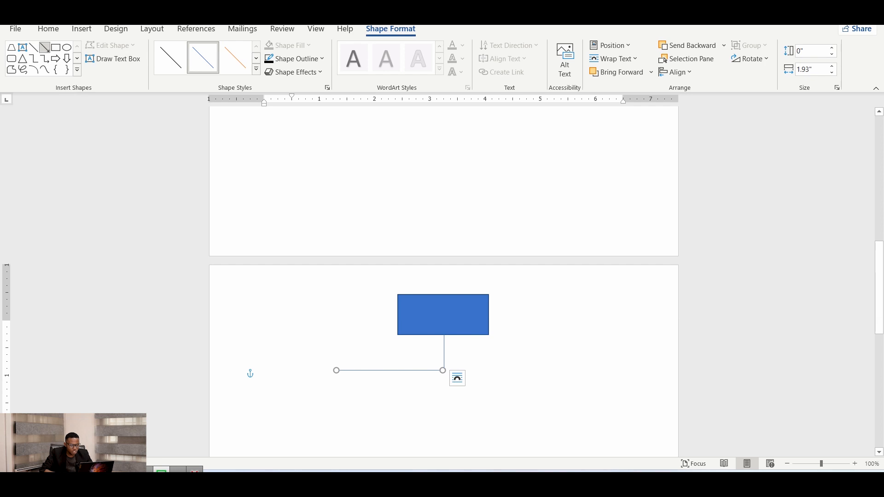
drag(336, 370, 336, 400)
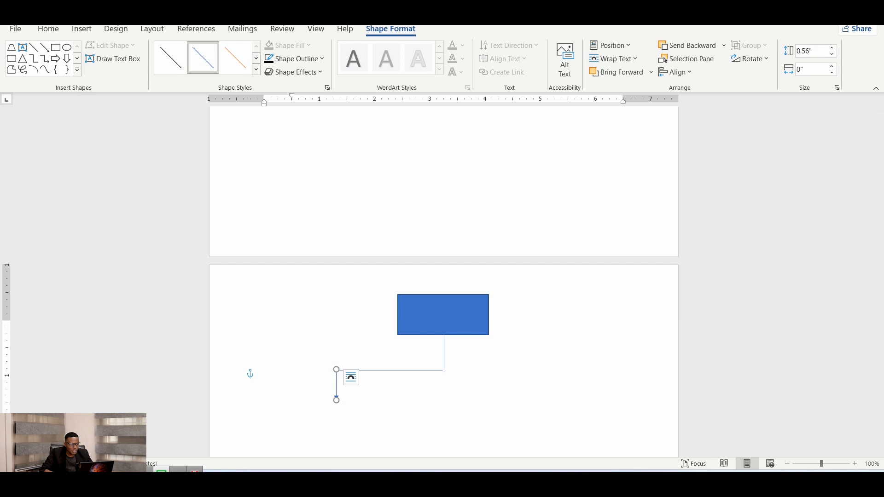
click(33, 47)
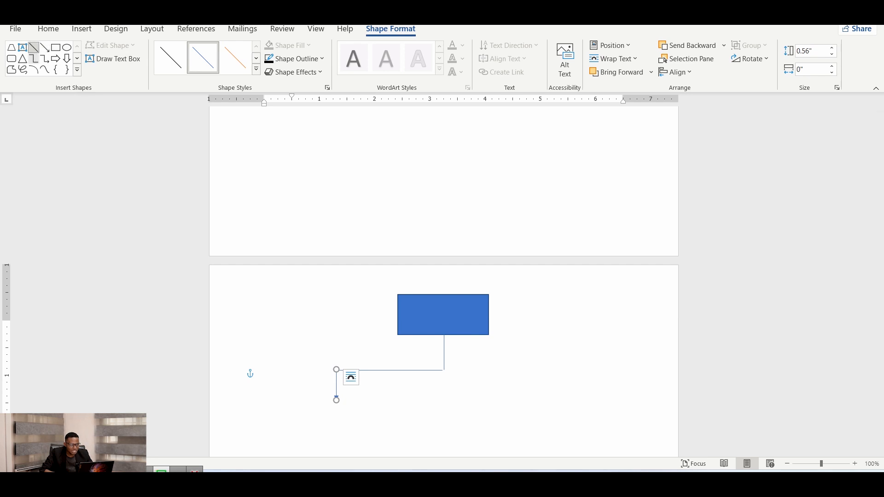
click(34, 48)
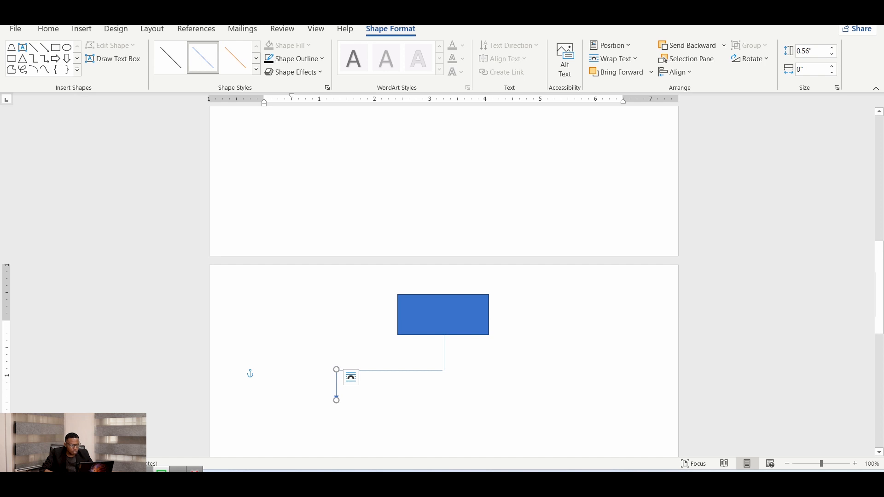
click(34, 47)
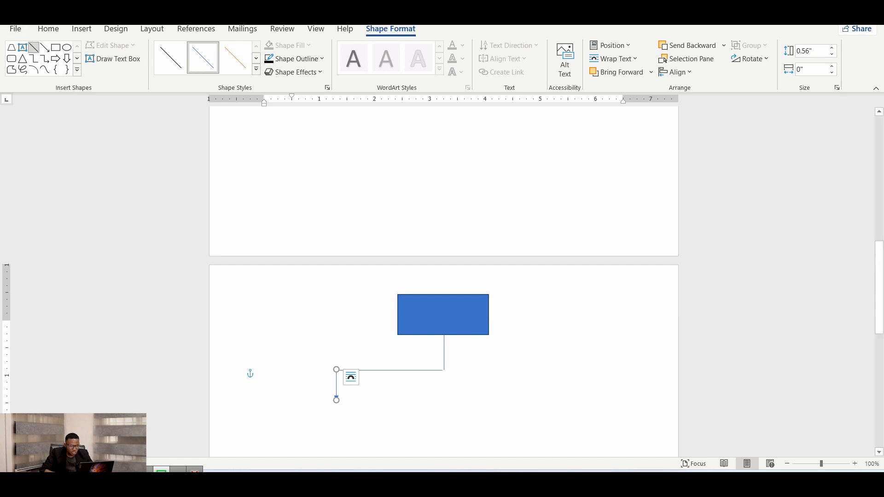
drag(444, 369, 545, 369)
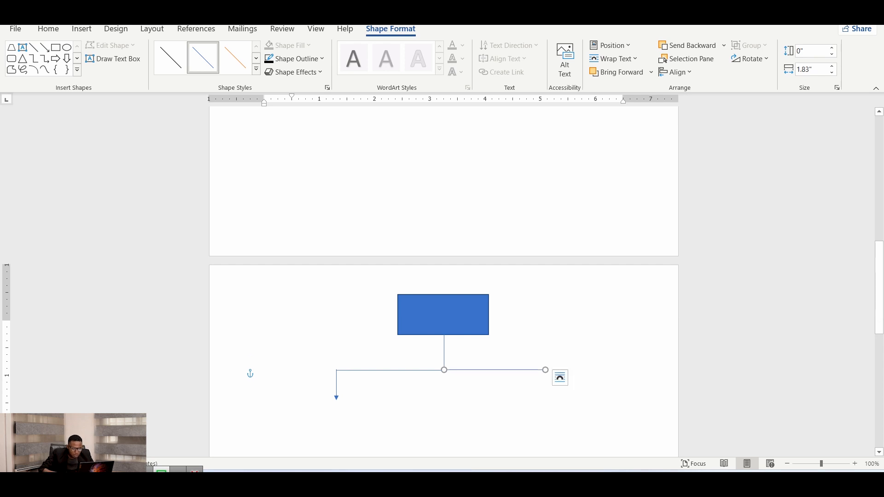
click(44, 47)
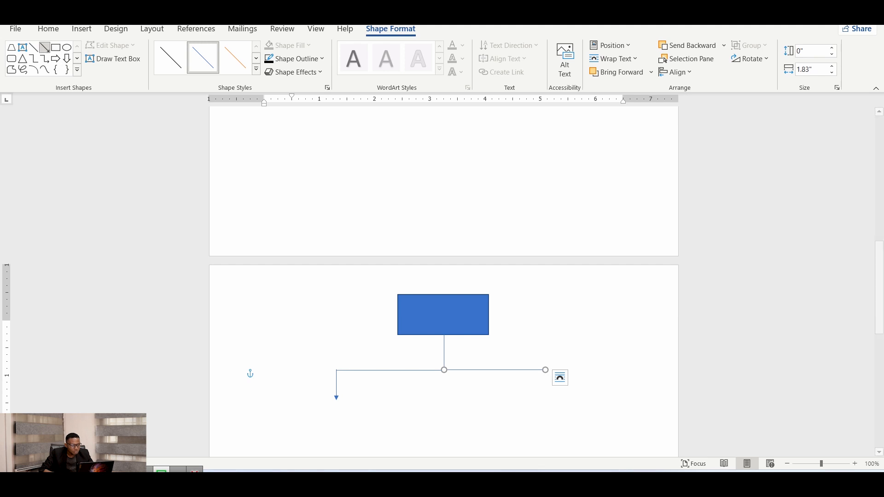
click(383, 228)
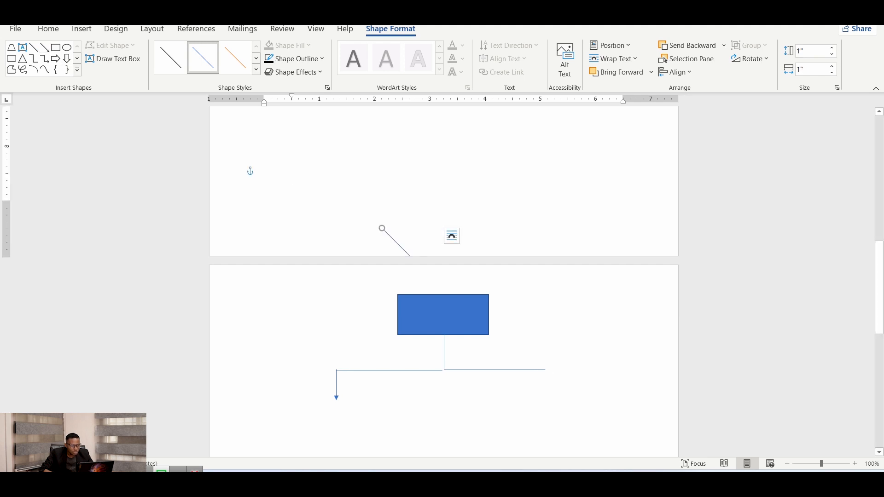
key(Delete)
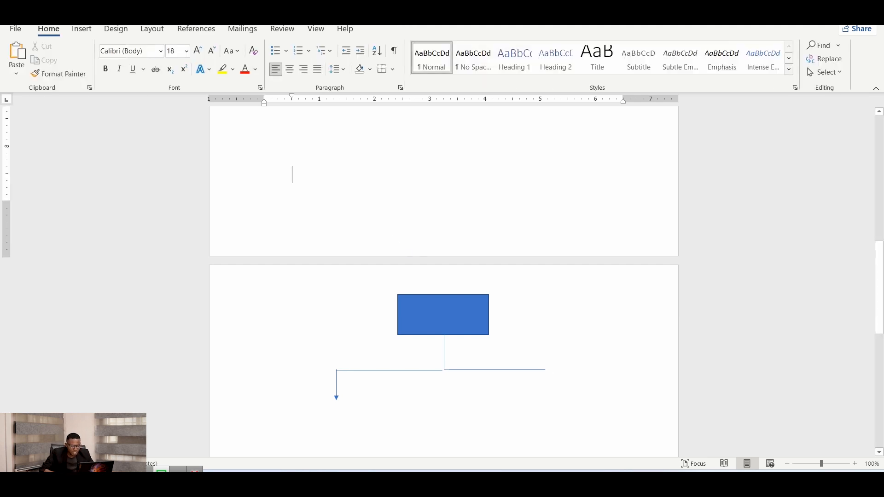
Duplicate the downward arrow and place the copy at the outer end of the right horizontal line.
click(337, 385)
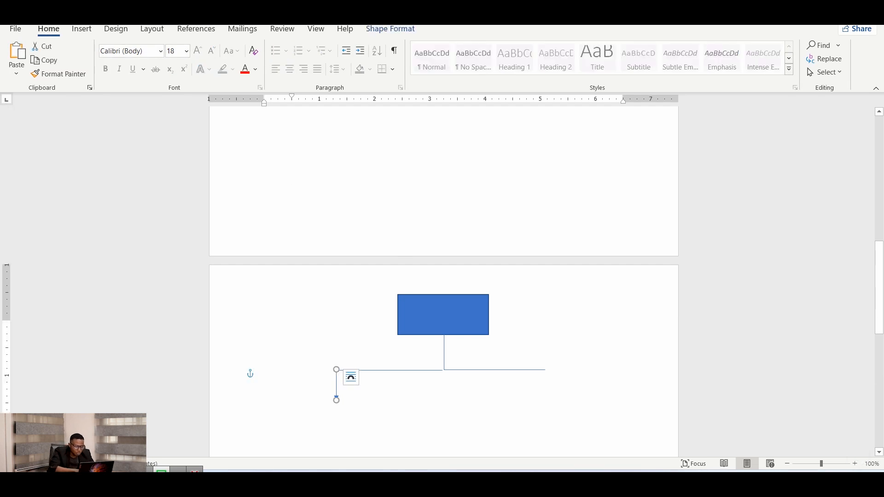
key(ctrl+c)
key(ctrl+v)
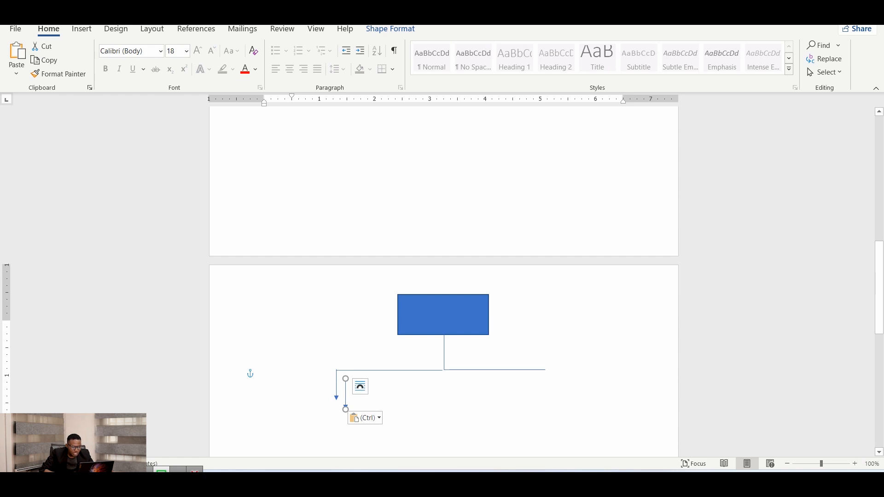
drag(346, 393, 546, 385)
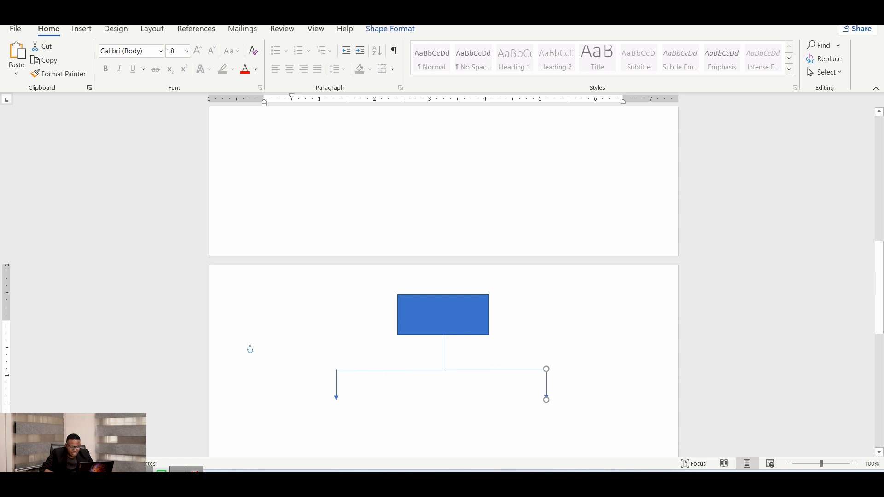
click(292, 329)
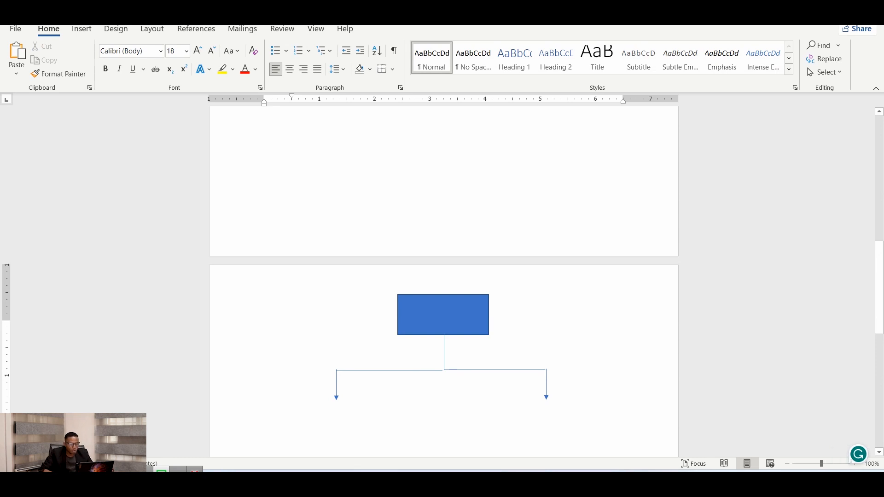
Paste two copies of the blue rectangle and place one beneath each downward arrow.
click(444, 315)
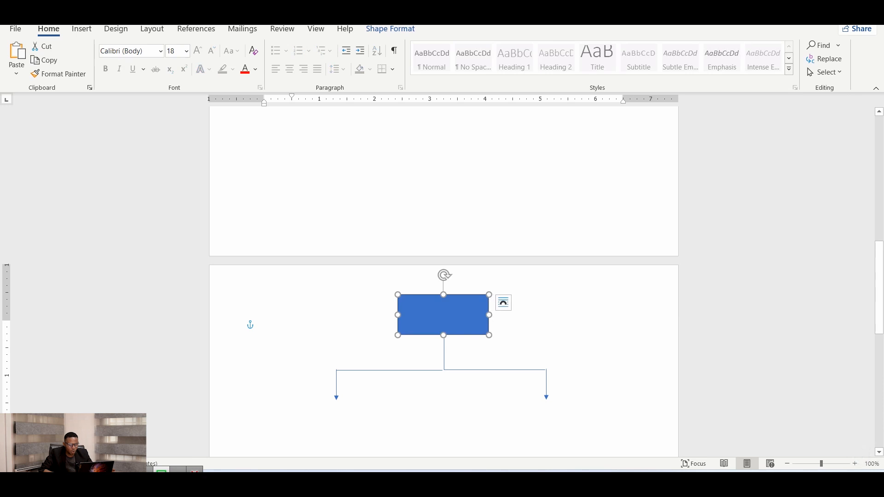
scroll(444, 322, down, 1)
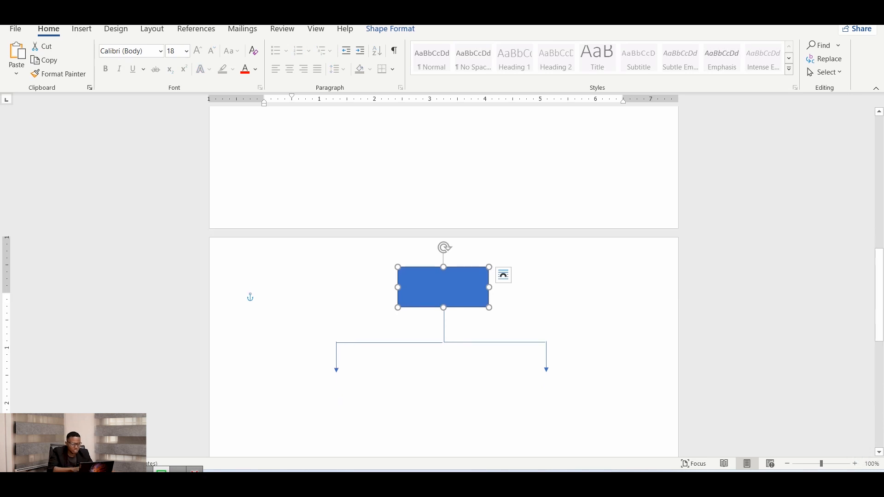
key(ctrl+v)
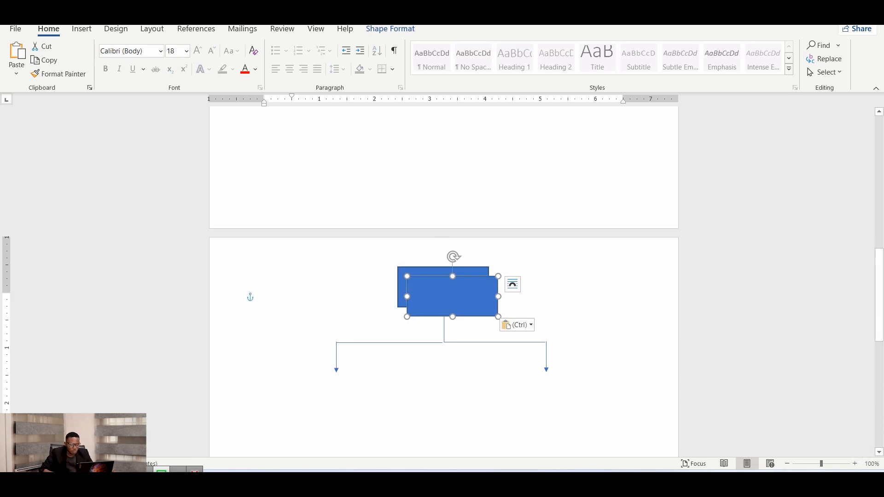
drag(453, 296, 333, 393)
key(ctrl+v)
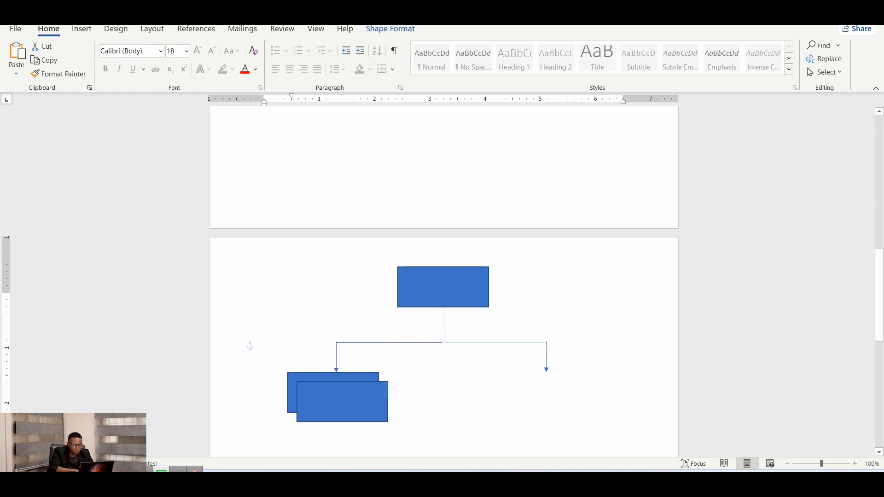
drag(343, 402, 544, 395)
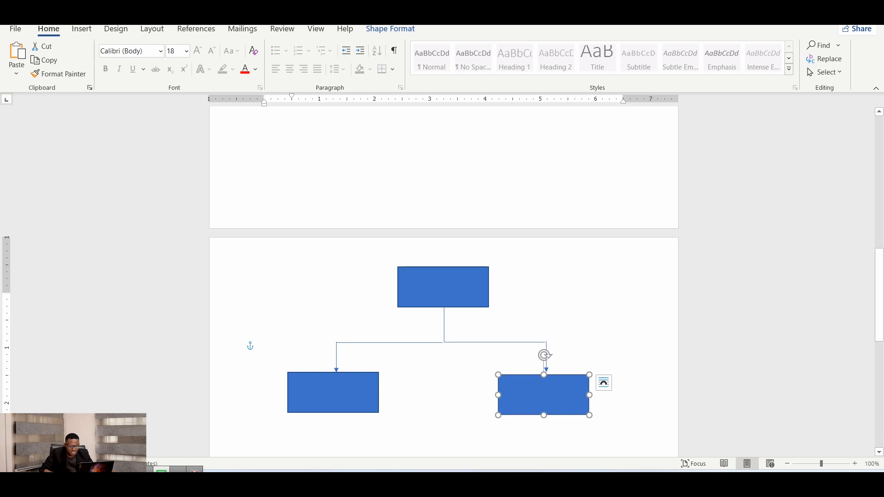
Nudge the lower-right rectangle up and right against its arrow, and shift the top rectangle slightly up and right over the vertical line.
key(Up)
key(Right)
key(Up)
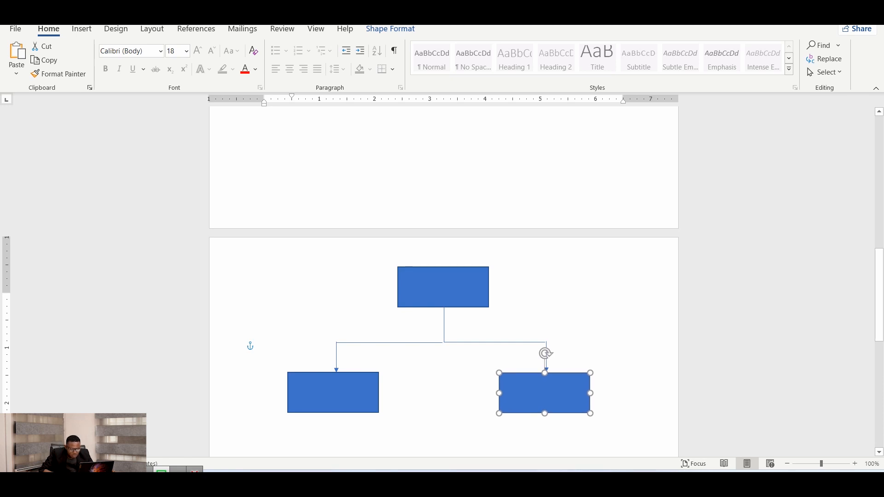
click(292, 325)
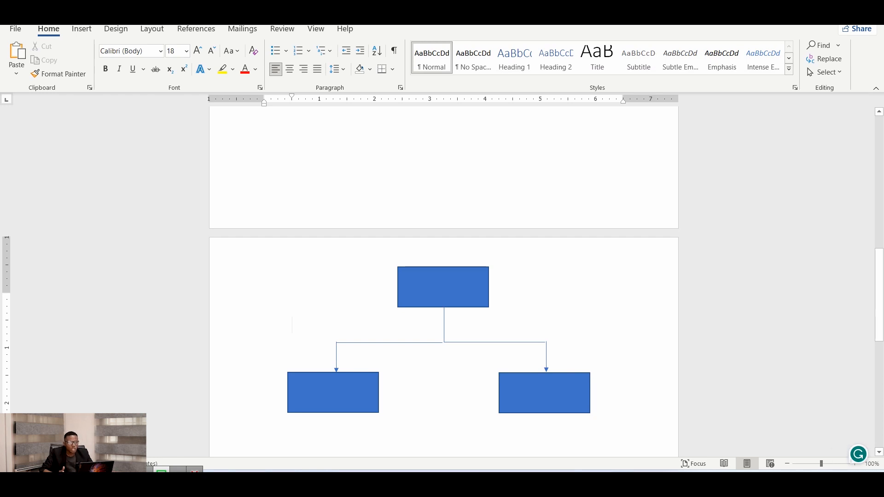
mouse_move(444, 287)
mouse_down()
mouse_move(470, 283)
mouse_move(463, 270)
mouse_move(445, 285)
mouse_up()
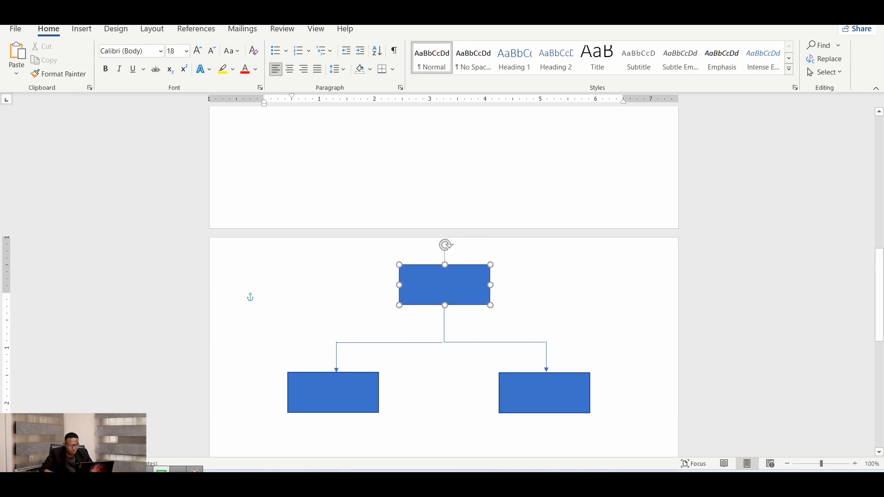
click(292, 301)
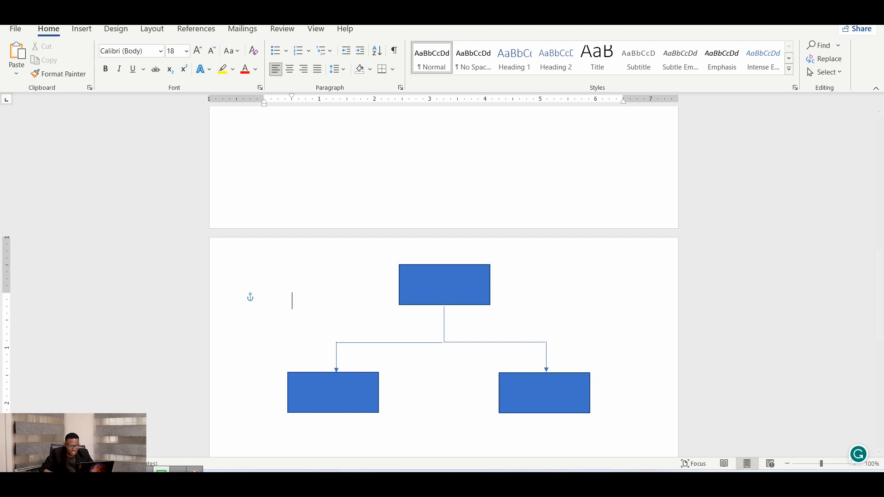
Group the three rectangles, the vertical line, the left horizontal line and both arrows into a single object.
click(445, 286)
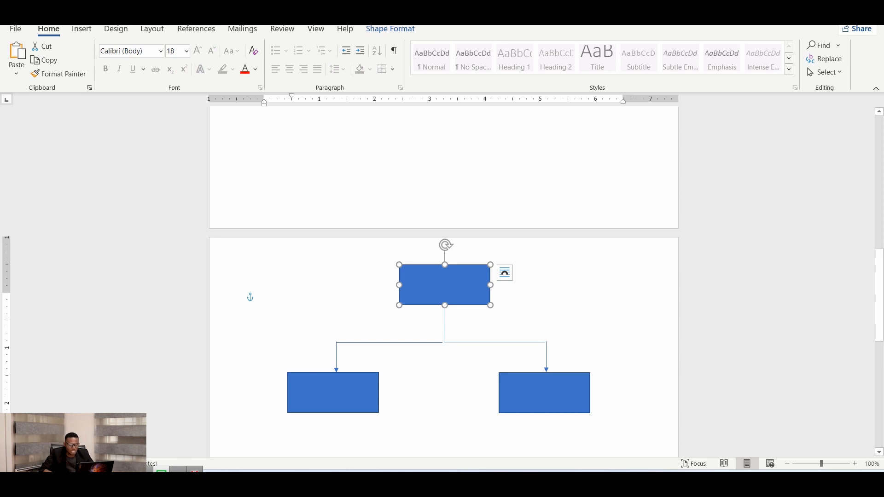
ctrl+click(445, 325)
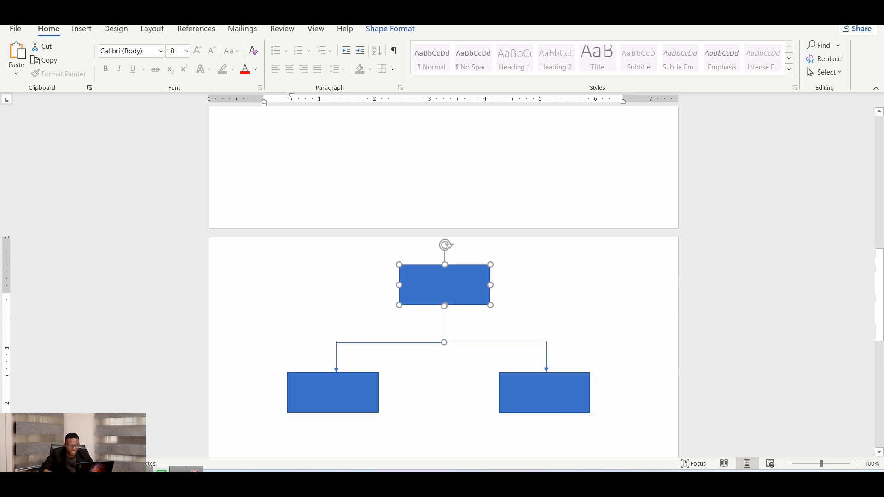
ctrl+click(390, 342)
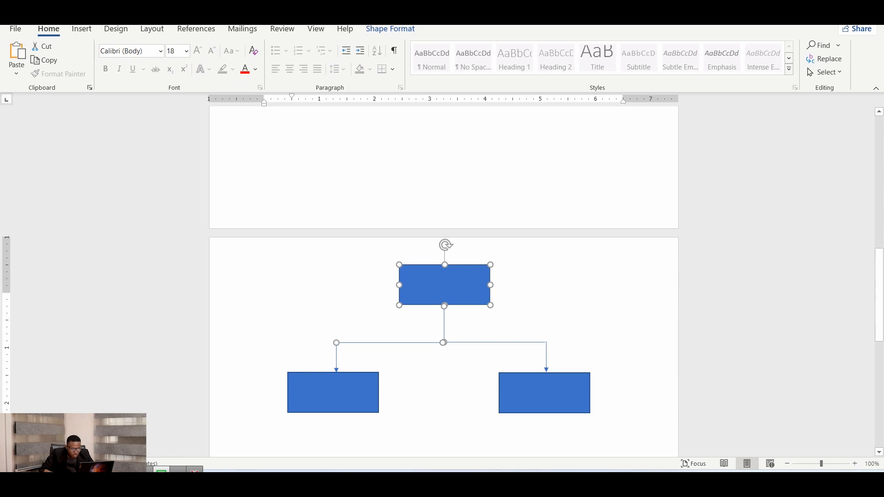
ctrl+click(336, 357)
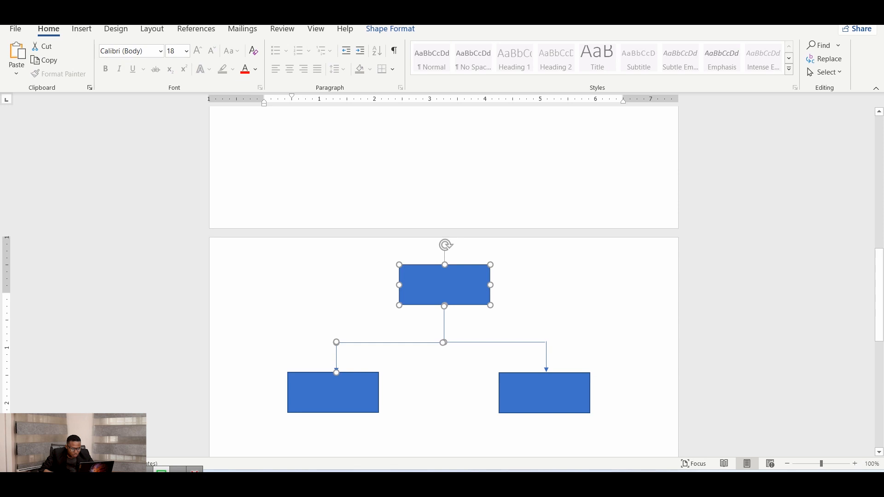
ctrl+click(333, 393)
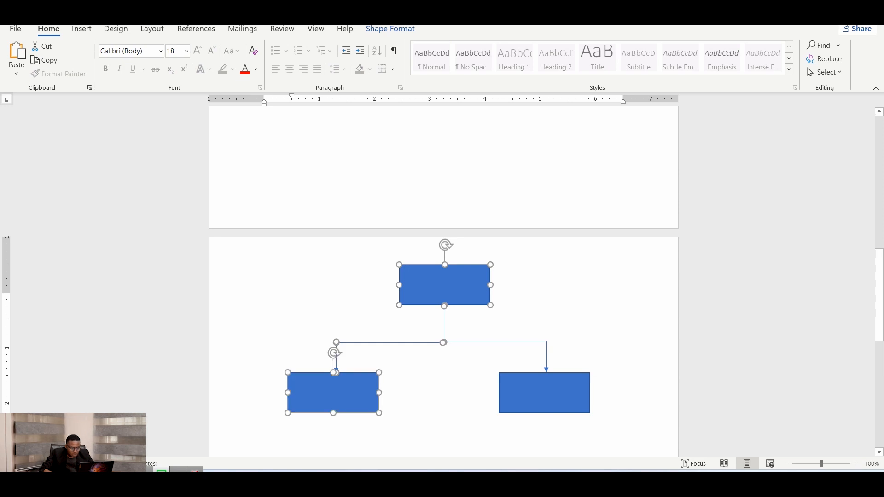
ctrl+click(545, 393)
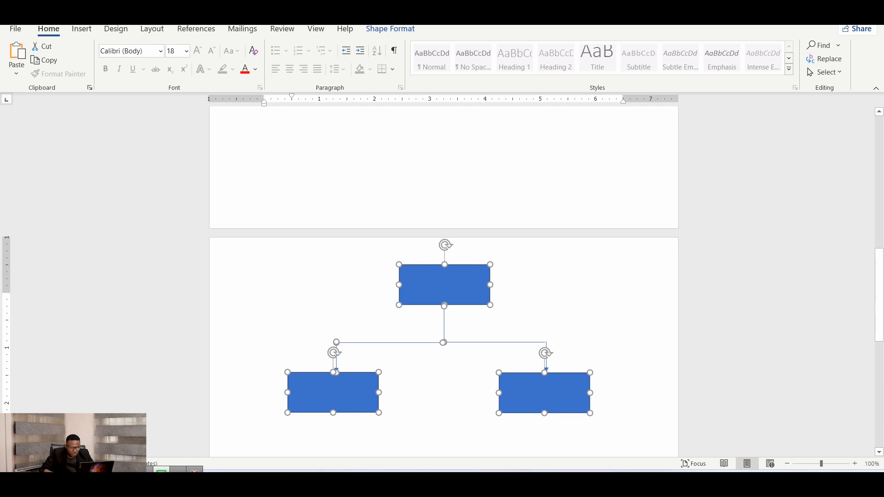
shift+click(547, 359)
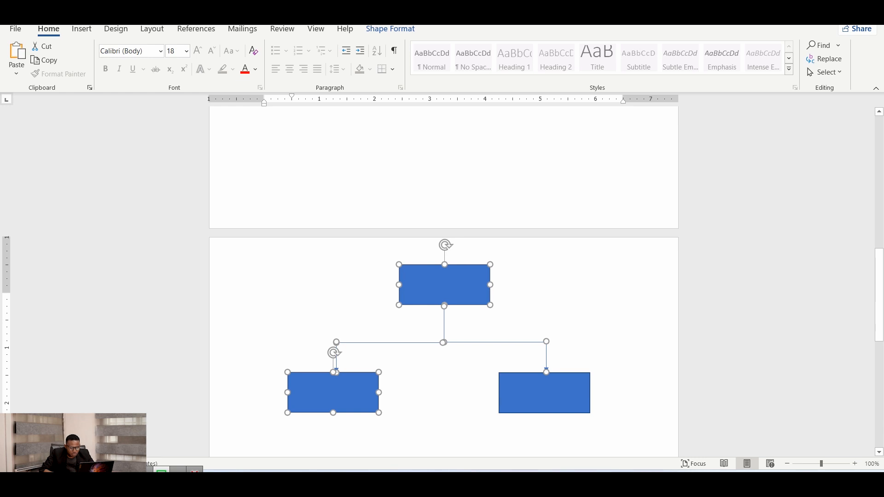
ctrl+click(545, 393)
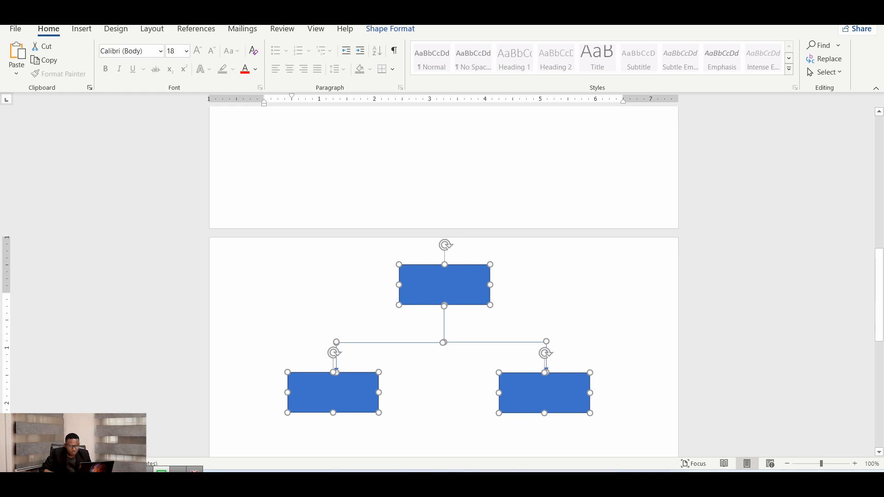
right_click(537, 399)
mouse_move(566, 229)
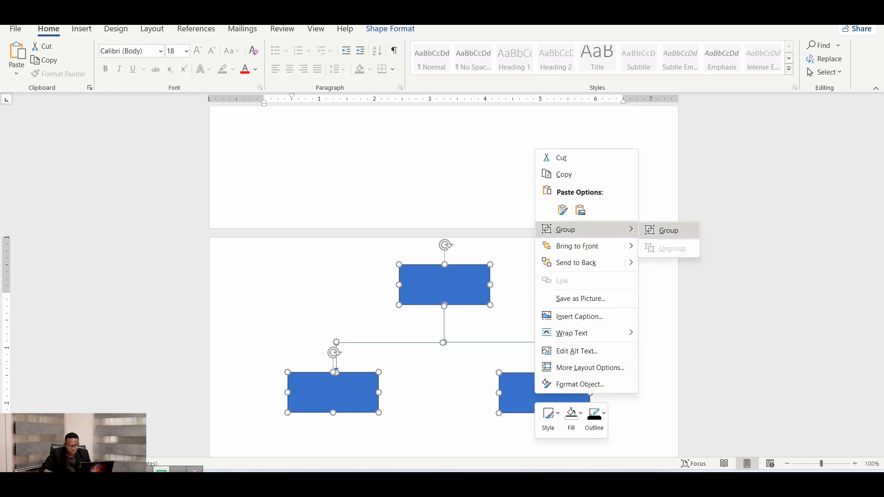
click(662, 231)
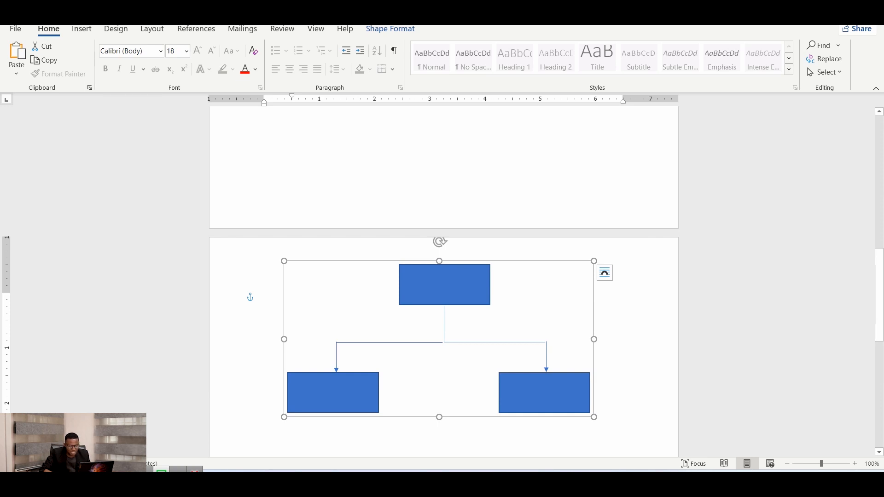
Move the grouped chart slightly left and down in small nudges.
mouse_move(444, 284)
mouse_down()
mouse_move(405, 301)
mouse_move(447, 307)
mouse_move(442, 273)
mouse_move(449, 282)
mouse_move(440, 288)
mouse_move(445, 283)
mouse_up()
key(Left)
key(Down)
key(Left)
key(Right)
key(Left)
key(Right)
key(Down)
key(Left)
key(Left)
key(Left)
key(Right)
key(Up)
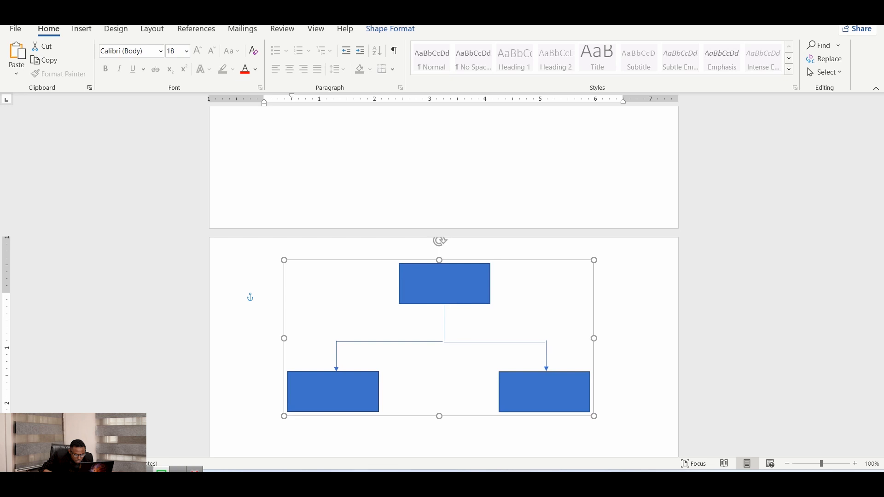
key(Left)
key(Right)
key(Right)
key(Left)
key(Down)
key(Left)
key(Down)
key(Right)
key(Right)
key(Left)
key(Down)
key(Up)
key(Up)
key(Right)
key(Left)
key(Down)
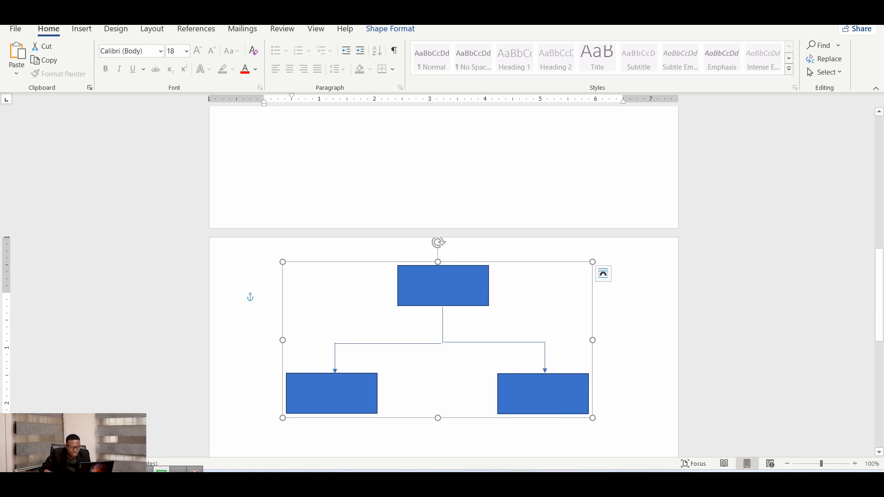
Group the horizontal line on the right with the rest of the chart and shift the whole chart slightly up and left.
click(495, 342)
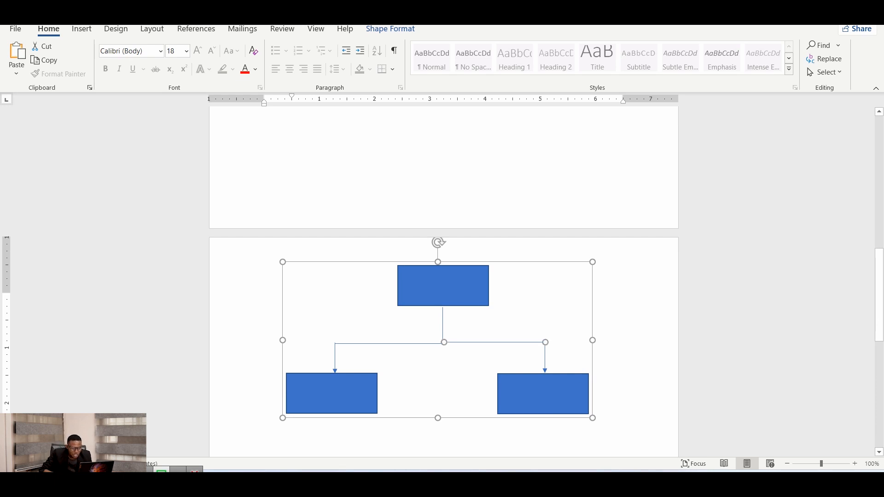
right_click(532, 343)
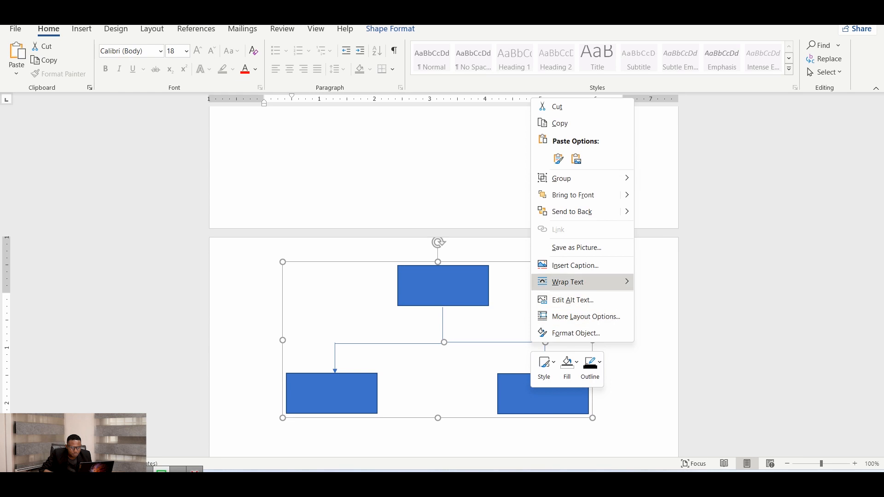
mouse_move(580, 178)
click(664, 179)
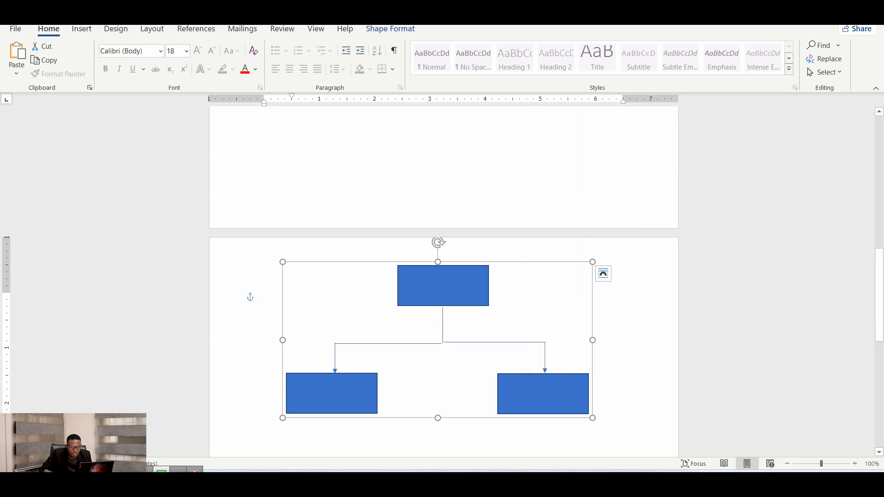
mouse_move(515, 262)
mouse_down()
mouse_move(549, 272)
mouse_move(474, 296)
mouse_move(513, 258)
mouse_up()
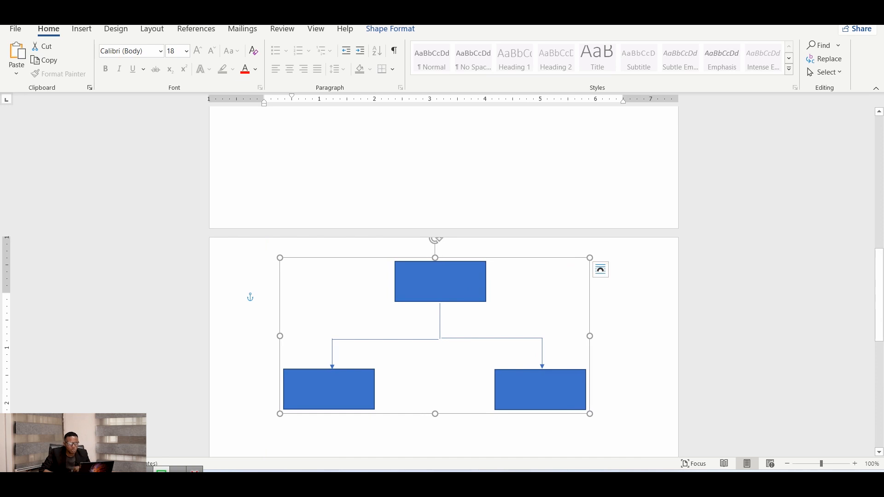
Add the text "CEO" inside the top rectangle of the chart.
click(430, 281)
right_click(430, 281)
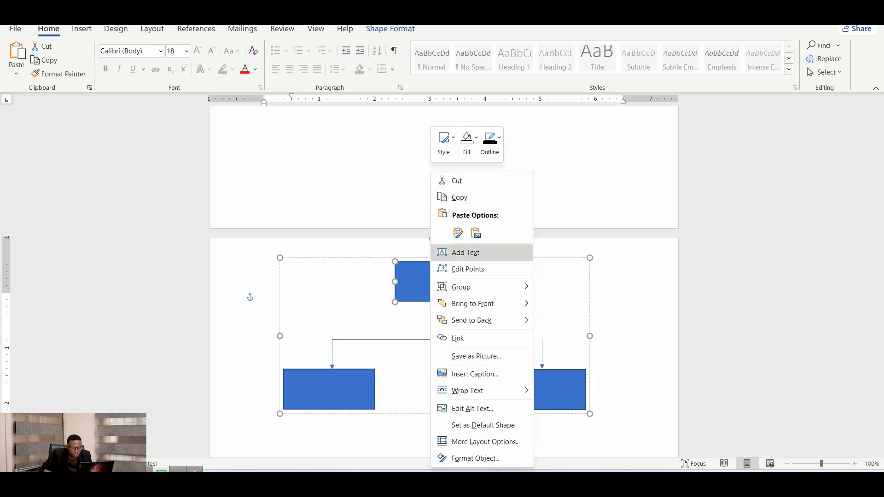
click(465, 252)
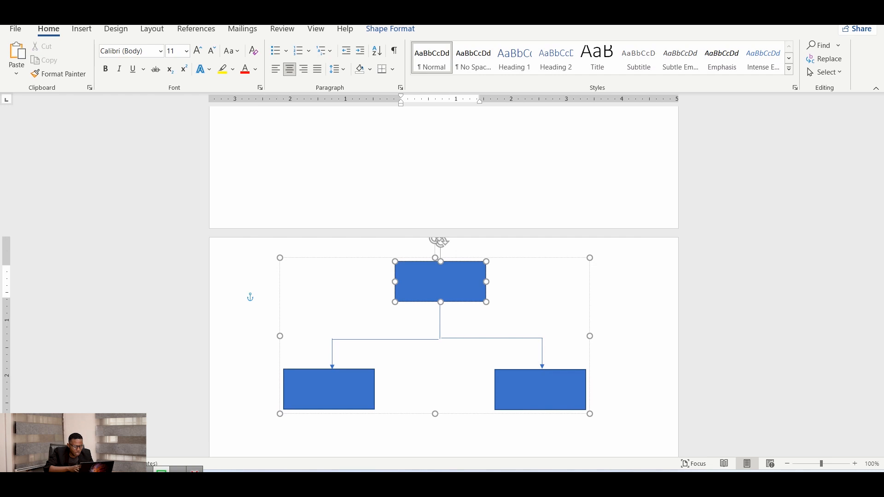
text(CEO)
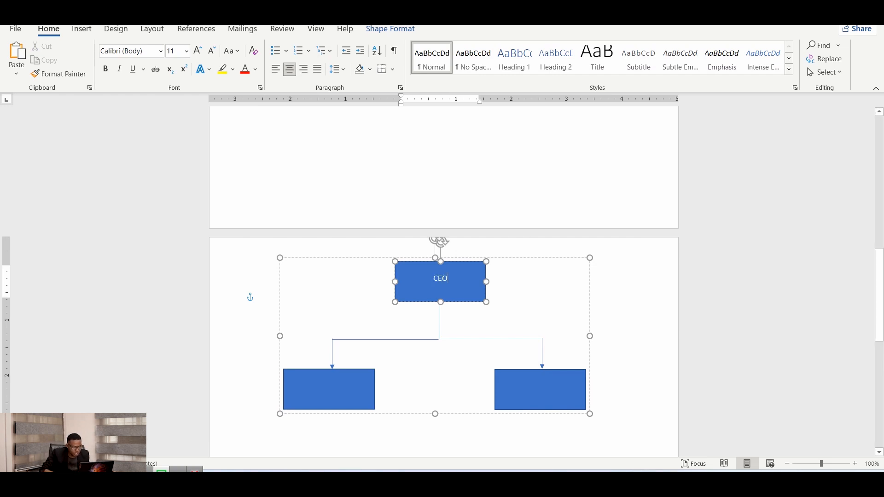
Add the text "Manager" inside the lower-left rectangle of the chart.
right_click(334, 395)
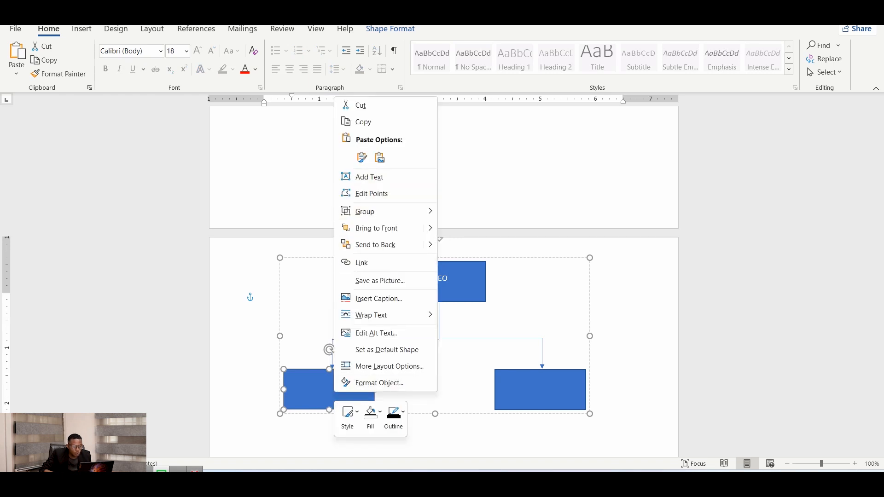
right_click(310, 390)
click(345, 171)
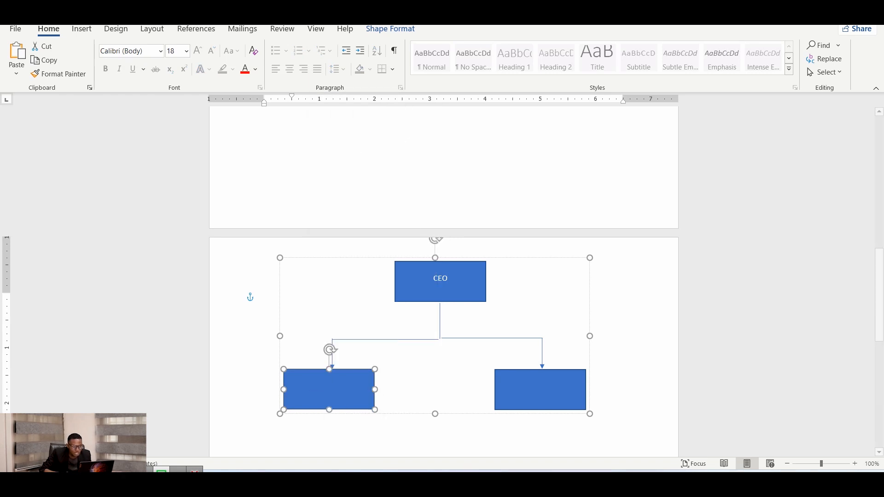
text(Manager)
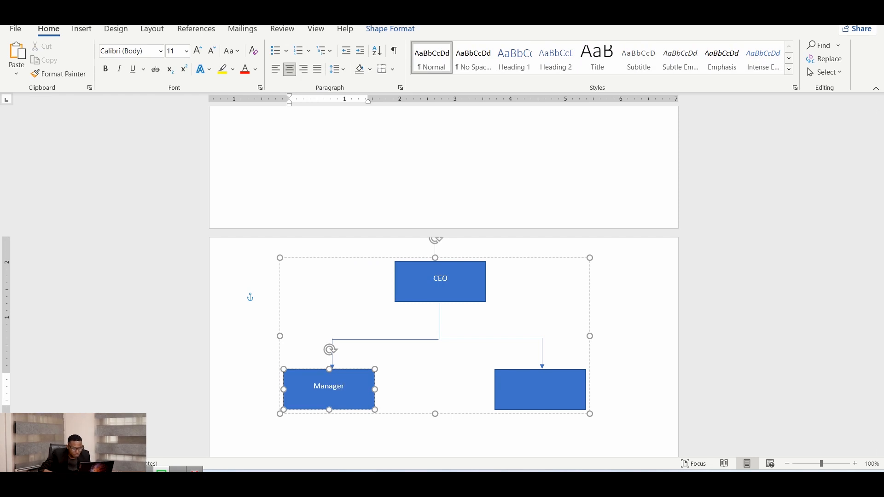
Label the lower-right rectangle of the chart "Manager", correcting the misspelling, and leave text editing.
right_click(539, 397)
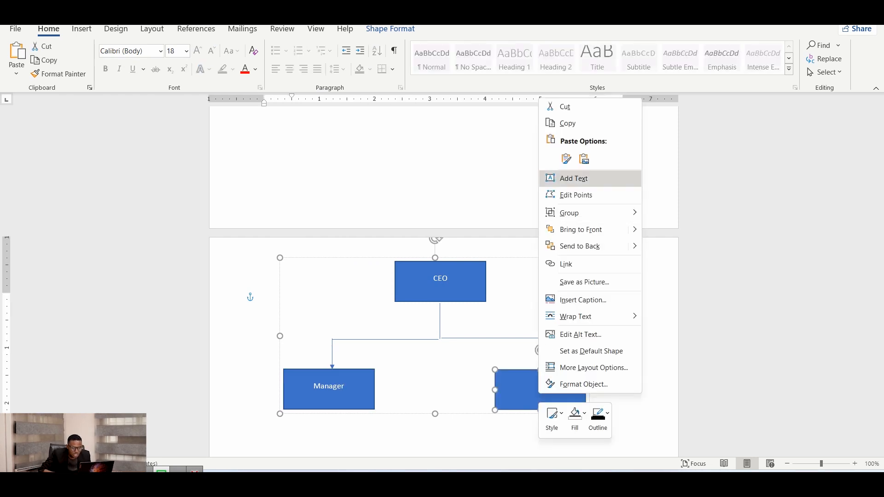
click(566, 179)
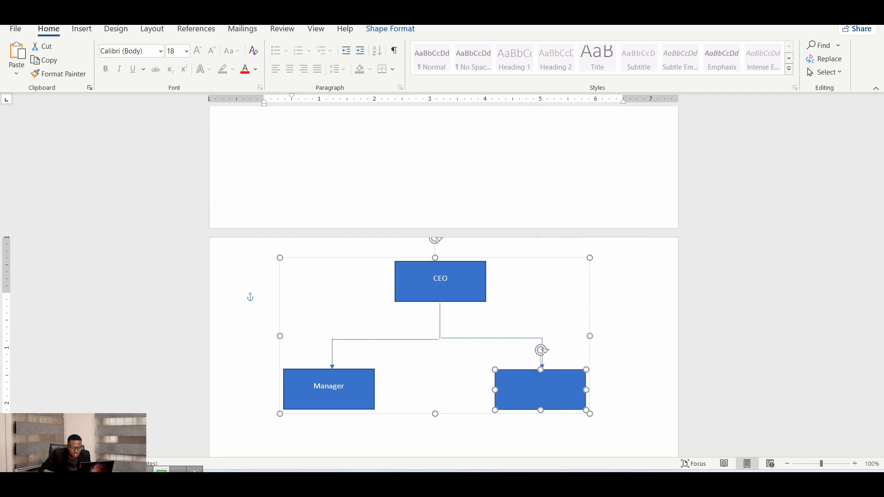
right_click(535, 392)
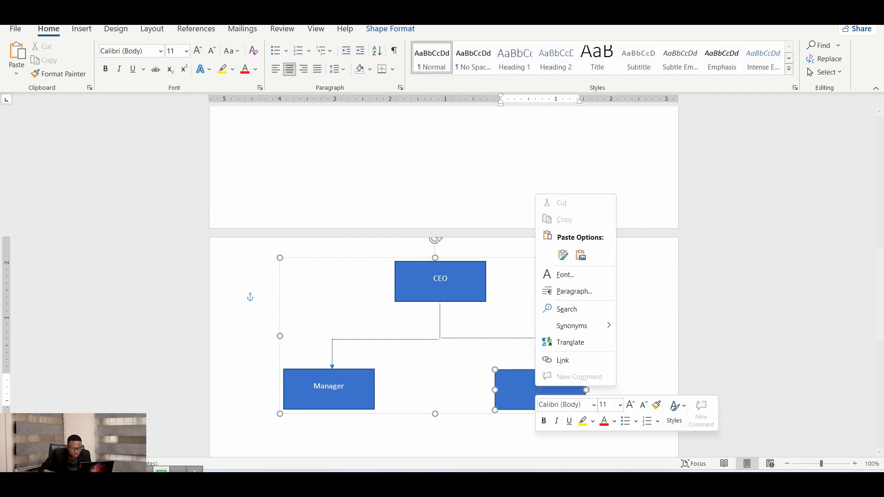
click(526, 390)
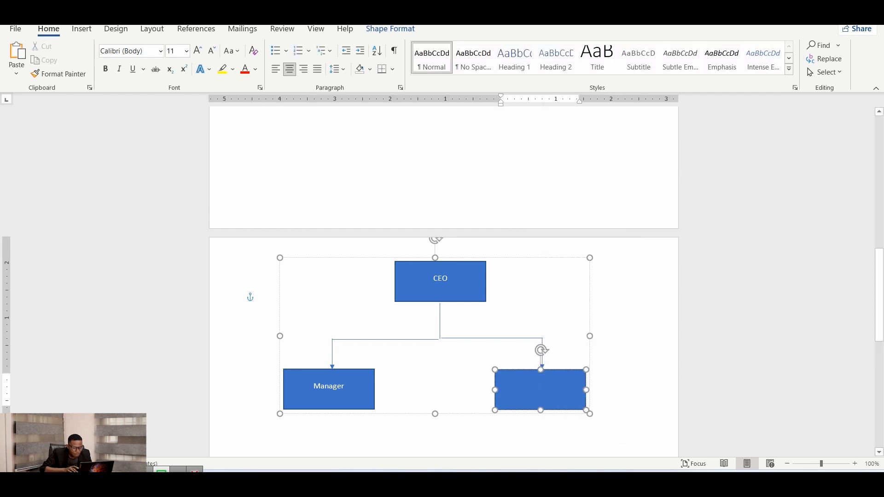
text(Manger)
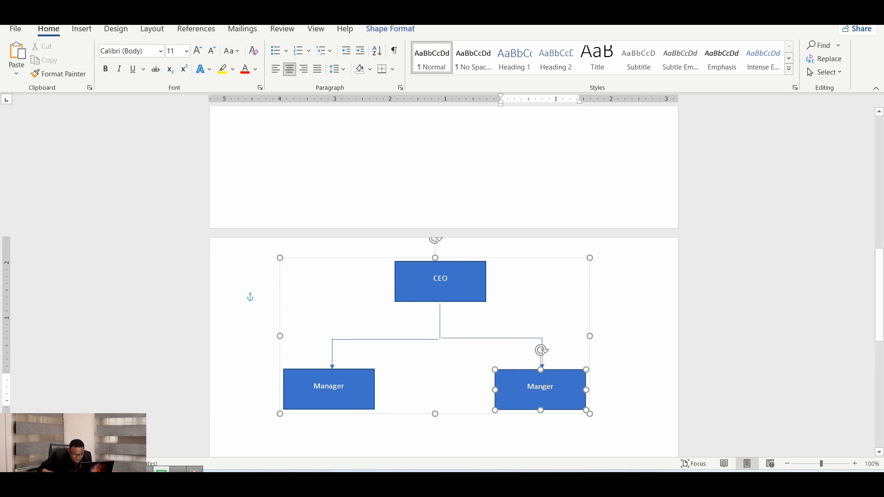
text(a)
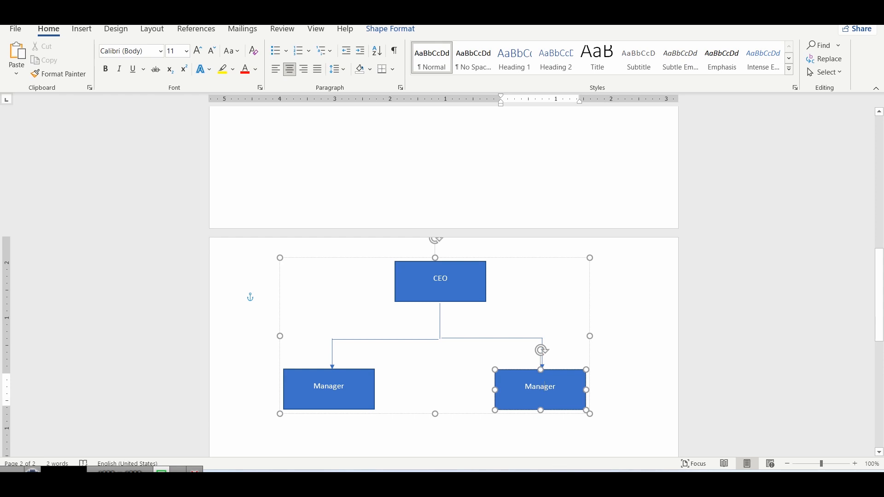
click(292, 350)
click(440, 288)
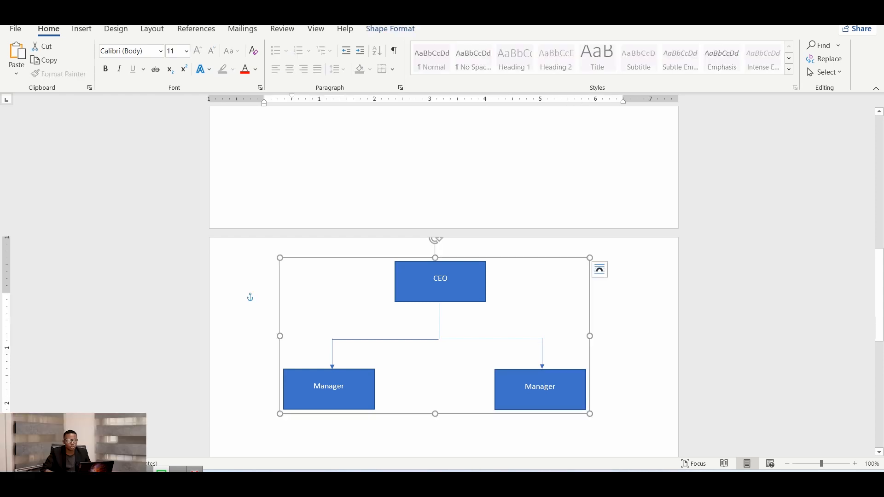
scroll(441, 294, down, 2)
scroll(441, 276, down, 3)
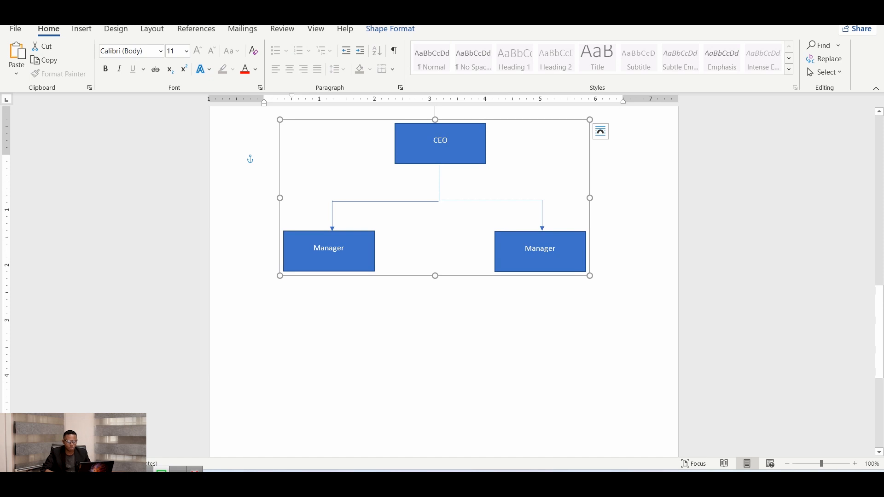
scroll(441, 277, up, 6)
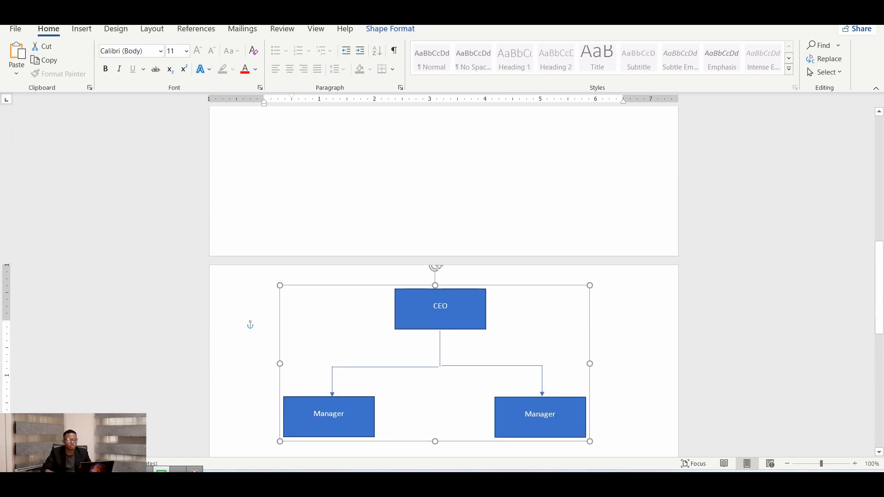